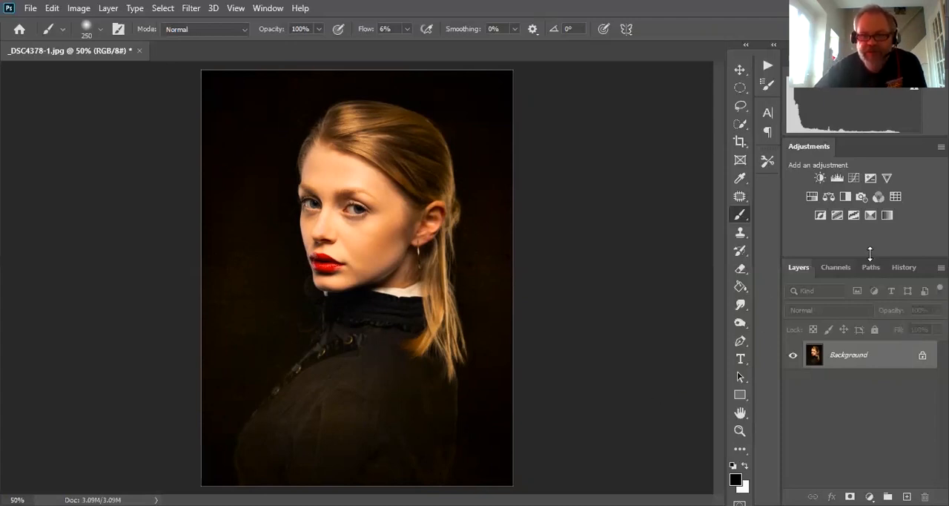
- Compare the Red, Green and Blue channels of the portrait individually and return to the RGB composite
left_click(839, 268)
left_click(799, 268)
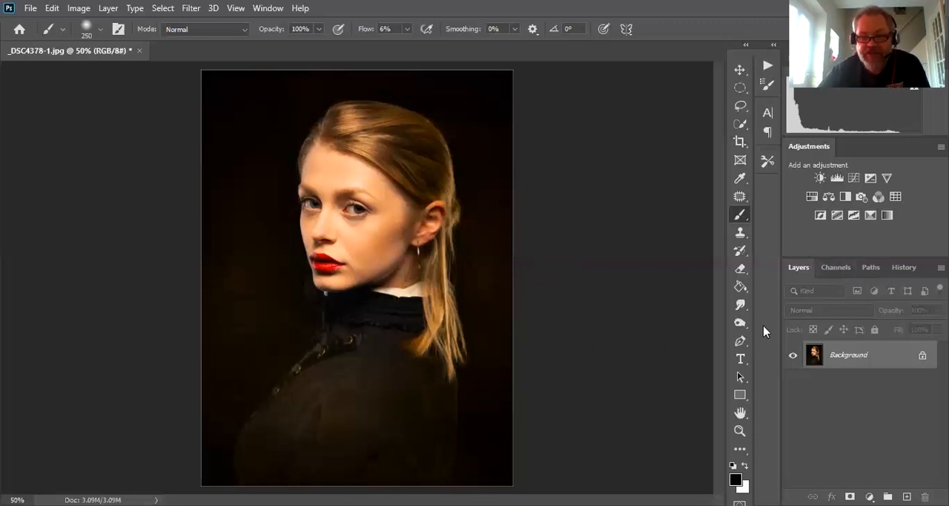
left_click(834, 269)
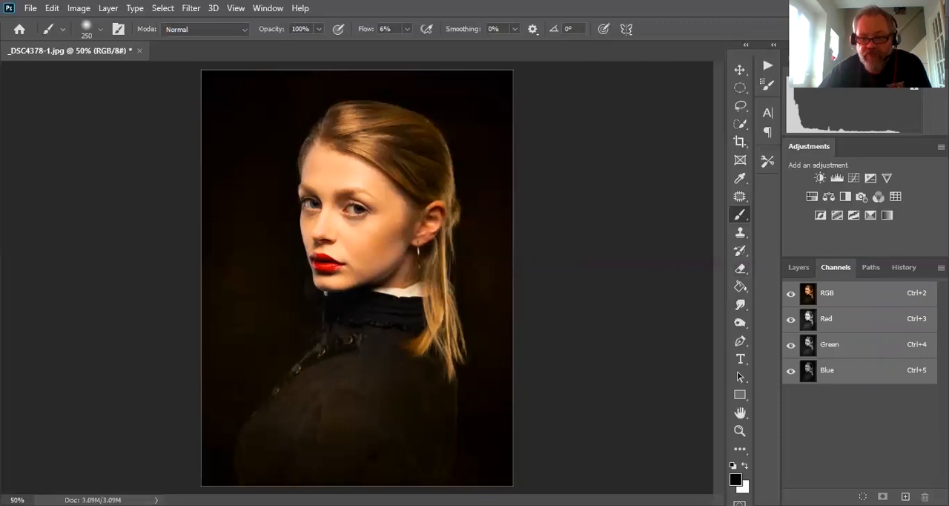
left_click(826, 318)
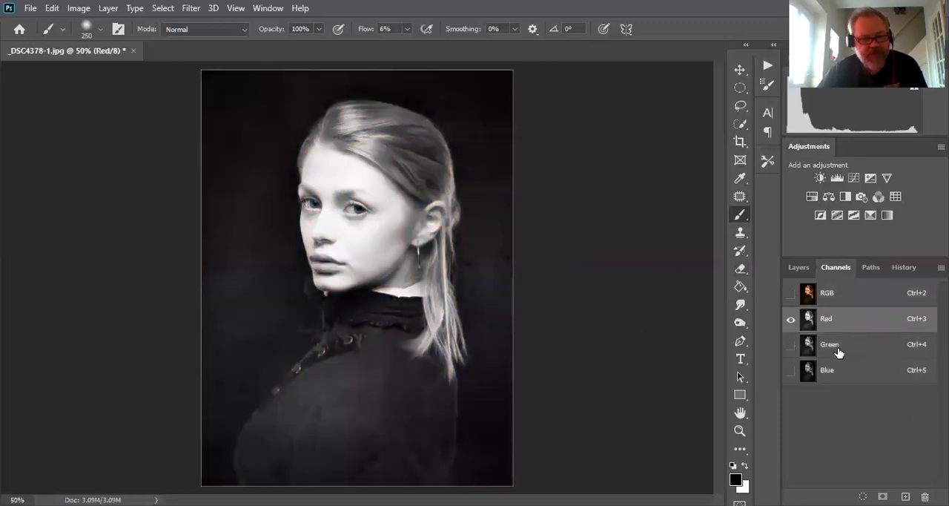
left_click(798, 267)
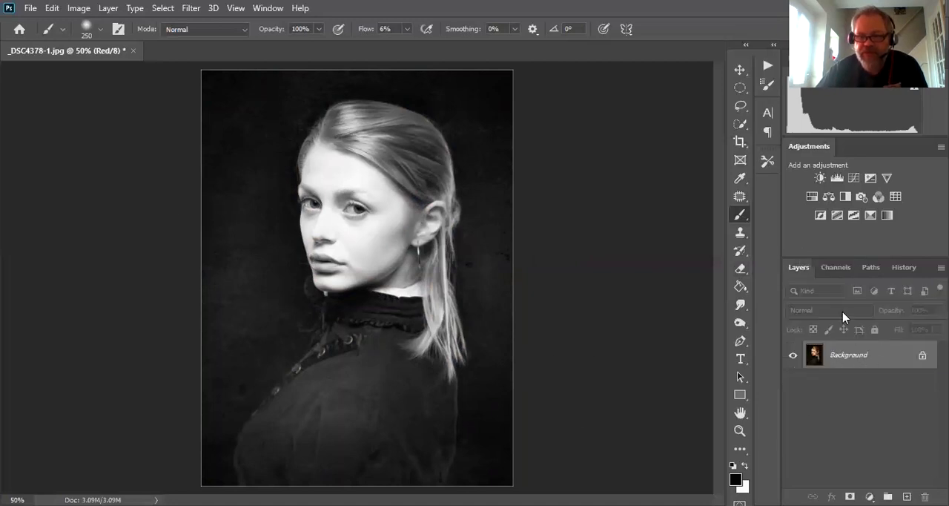
left_click(841, 269)
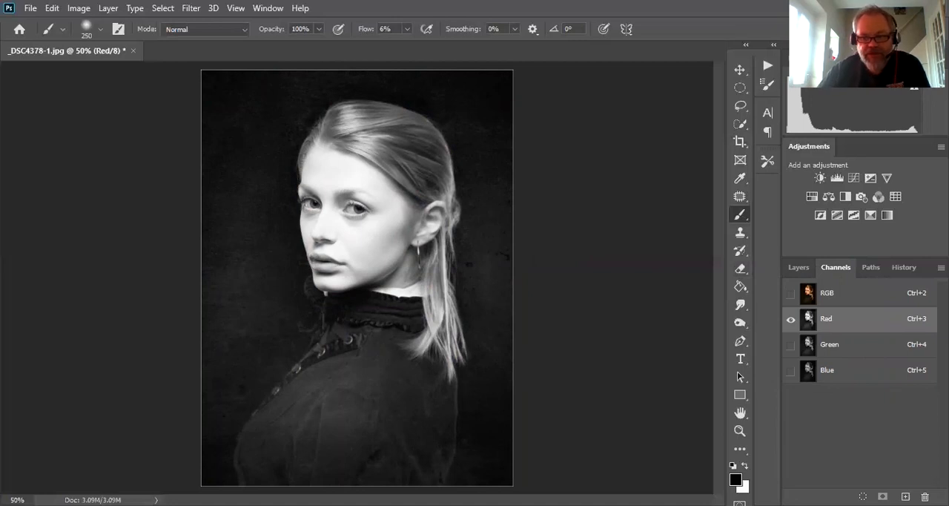
left_click(810, 349)
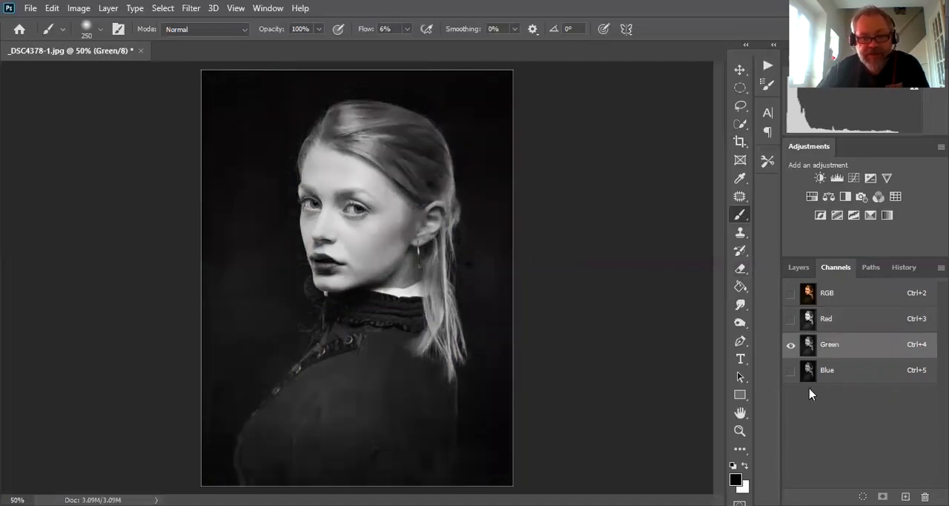
left_click(813, 374)
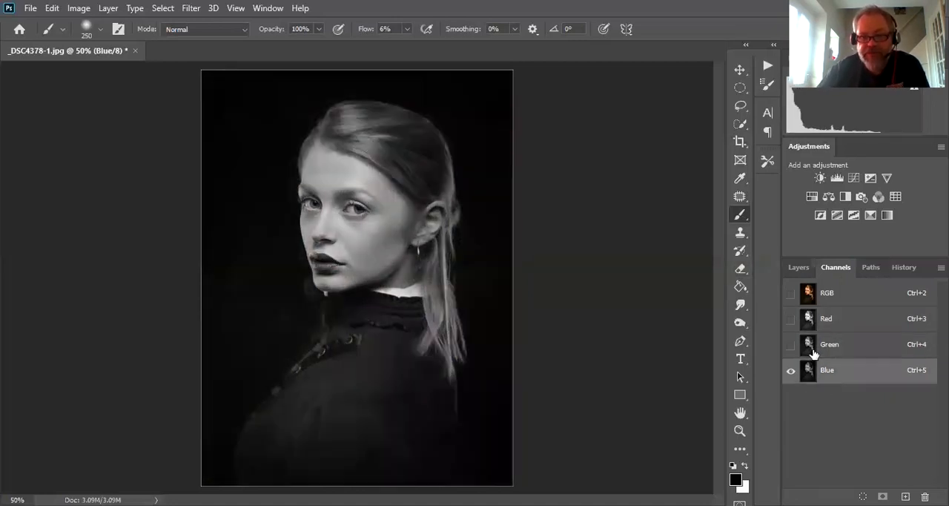
left_click(813, 350)
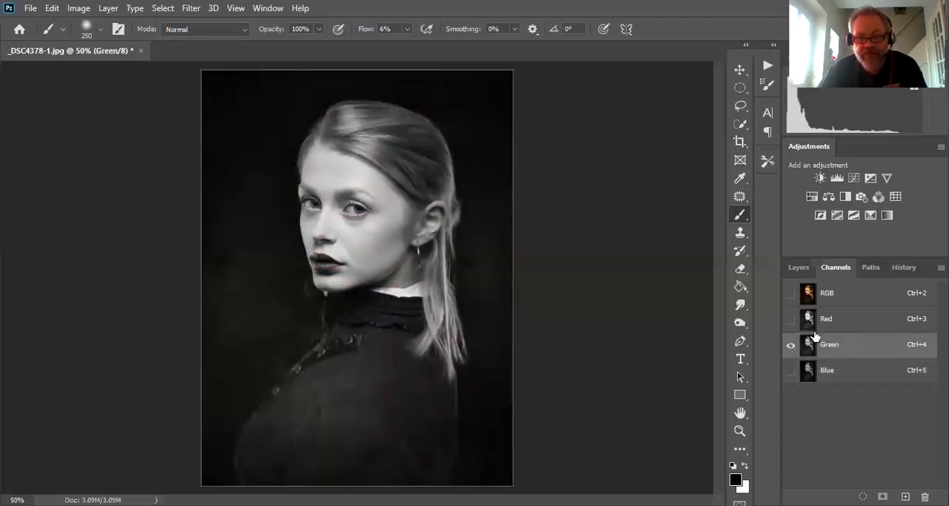
left_click(812, 323)
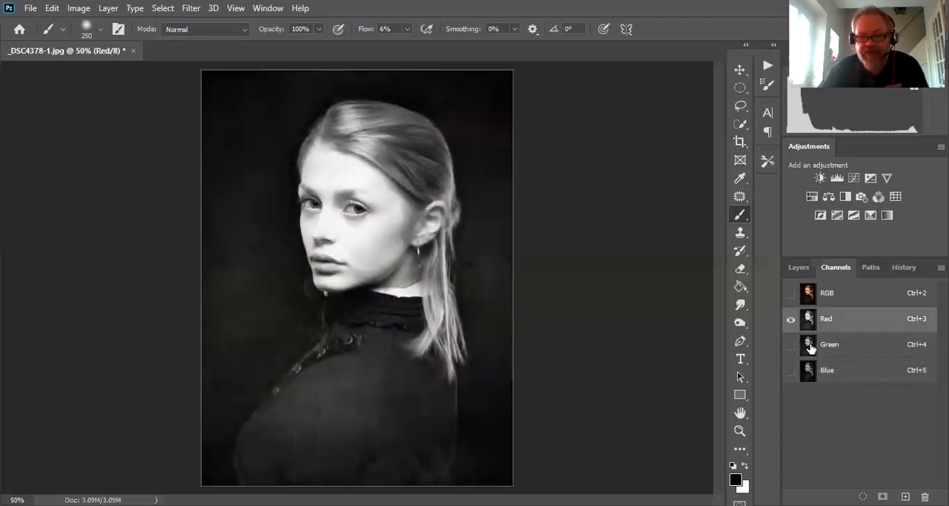
left_click(812, 295)
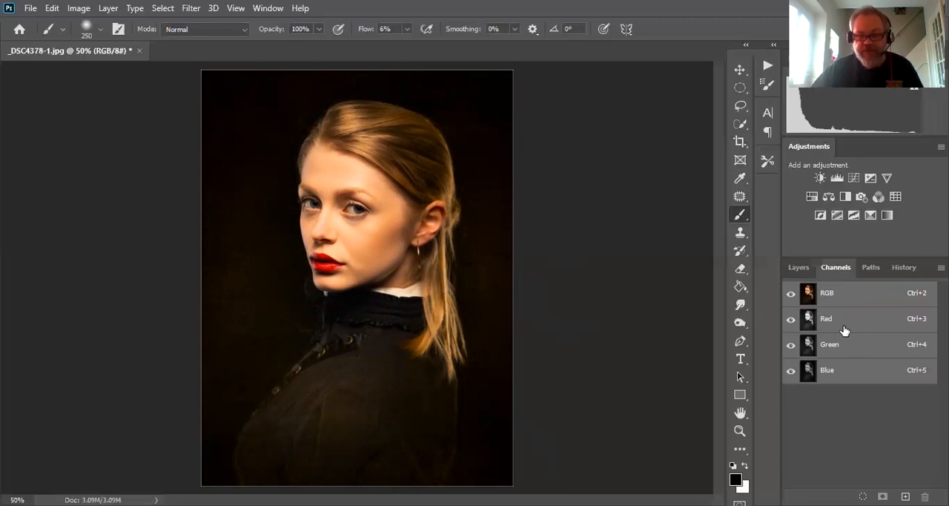
- Load the RGB channel's luminosity as a selection, save it as an alpha channel and display that channel
left_click(810, 299, "ctrl")
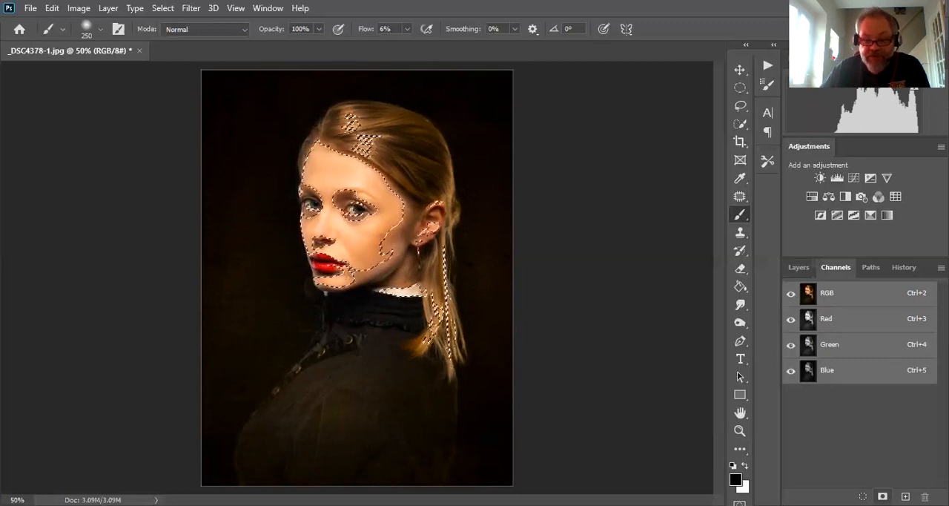
left_click(882, 496)
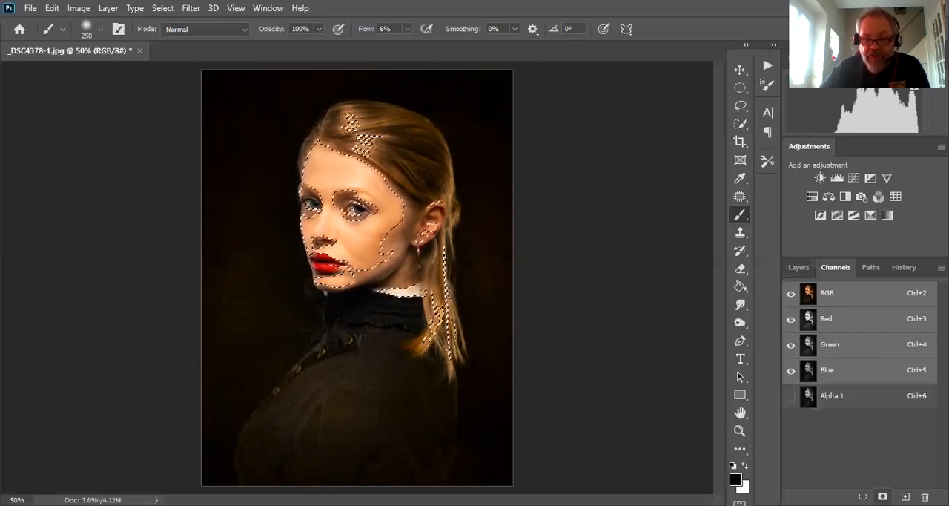
left_click(810, 402)
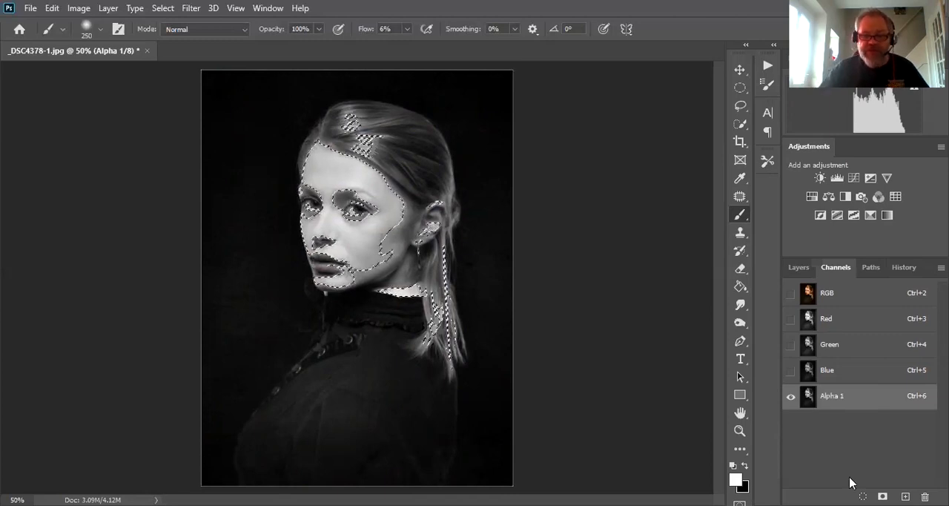
- Intersect the luminosity selection with the first alpha channel and save the result as a second alpha channel
left_click(812, 400, "ctrl+alt+shift")
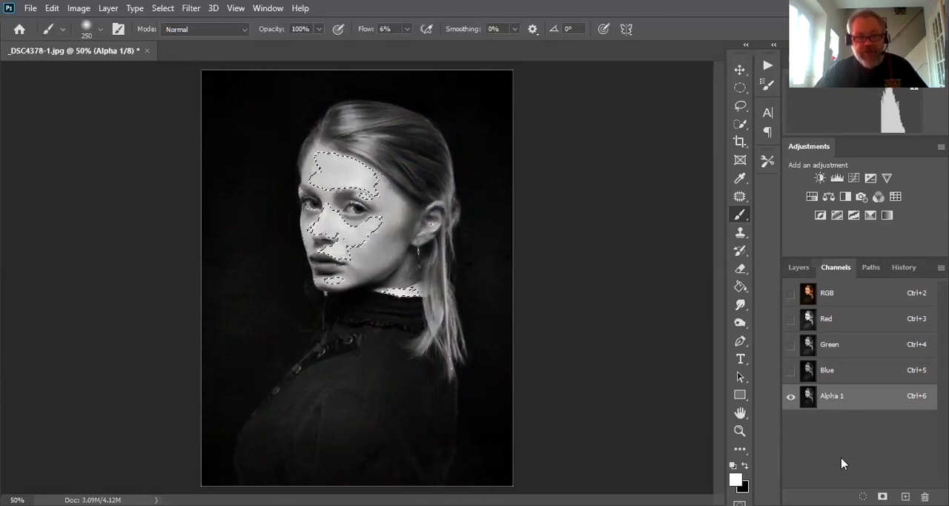
key("ctrl+d")
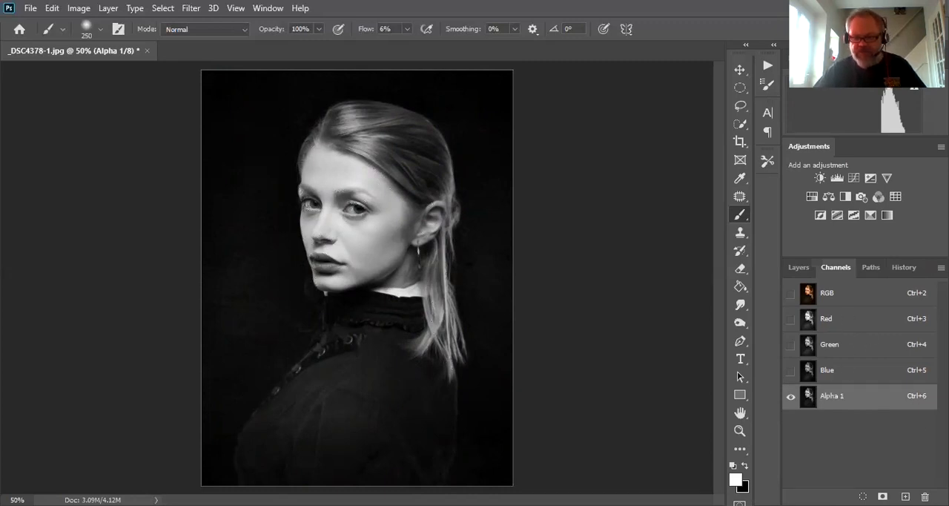
left_click(808, 396, "ctrl")
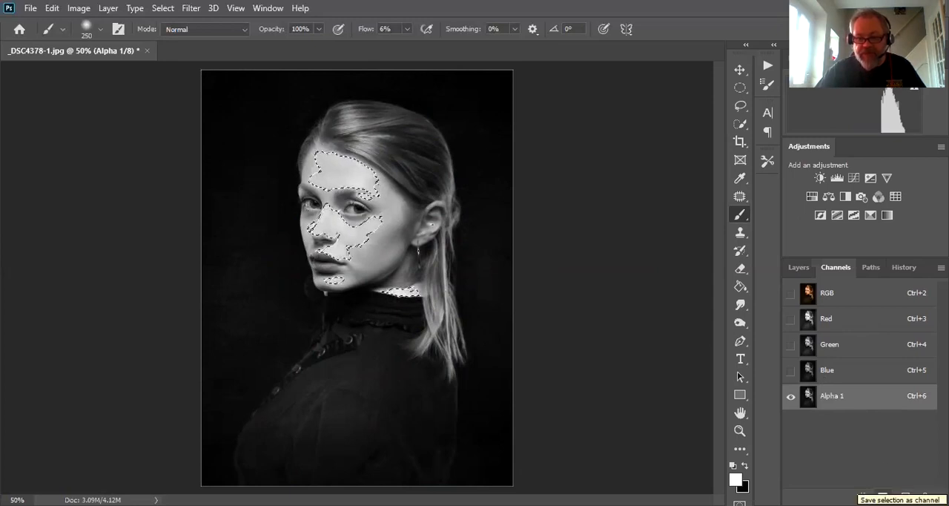
left_click(883, 496)
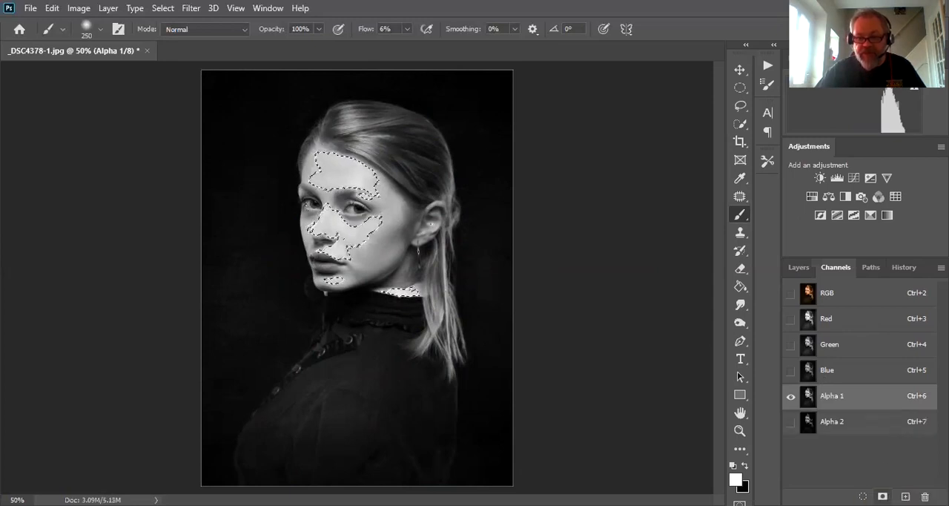
left_click(810, 429)
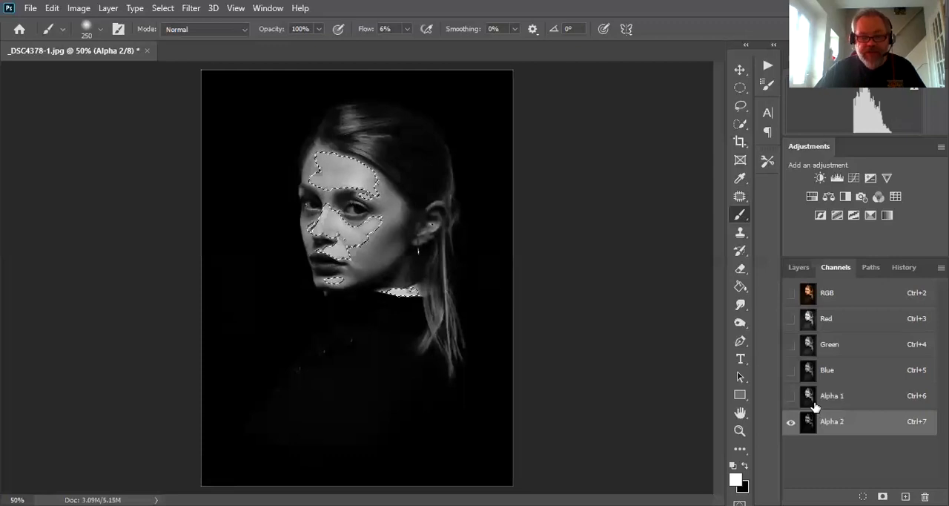
- Intersect the selection with the second alpha channel, save the result as a third alpha channel and deselect
left_click(814, 404)
left_click(814, 427)
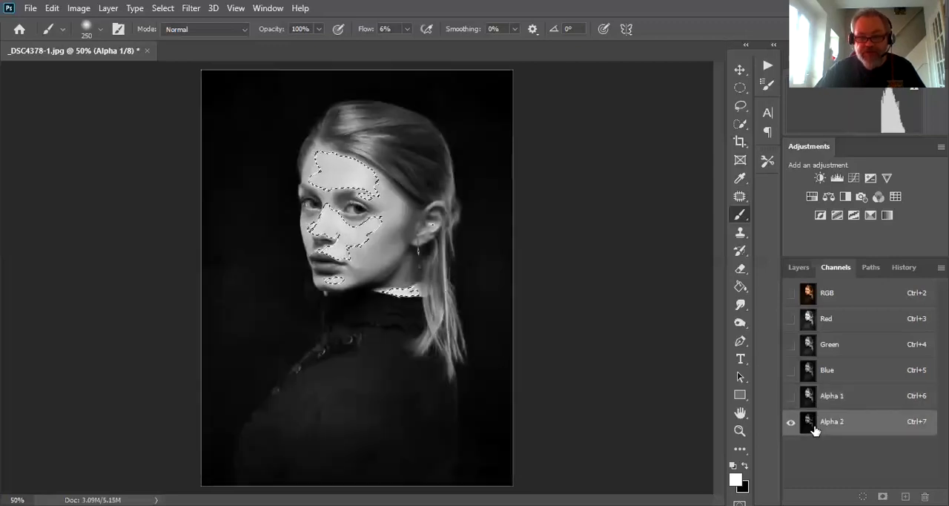
left_click(814, 399)
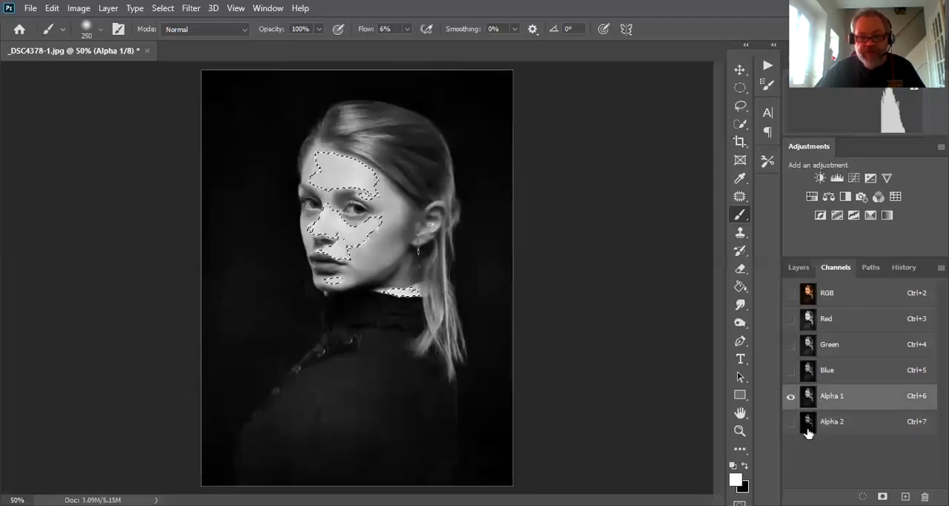
left_click(809, 430)
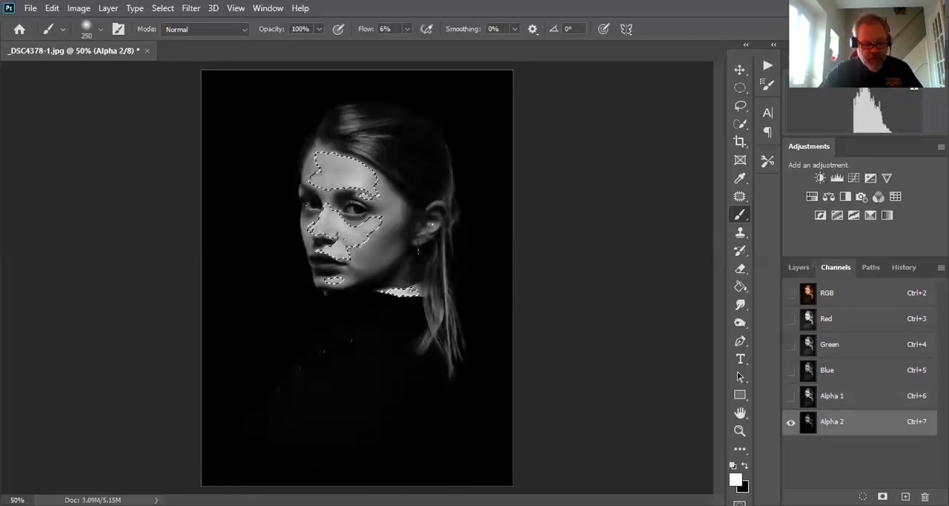
left_click(808, 427, "ctrl")
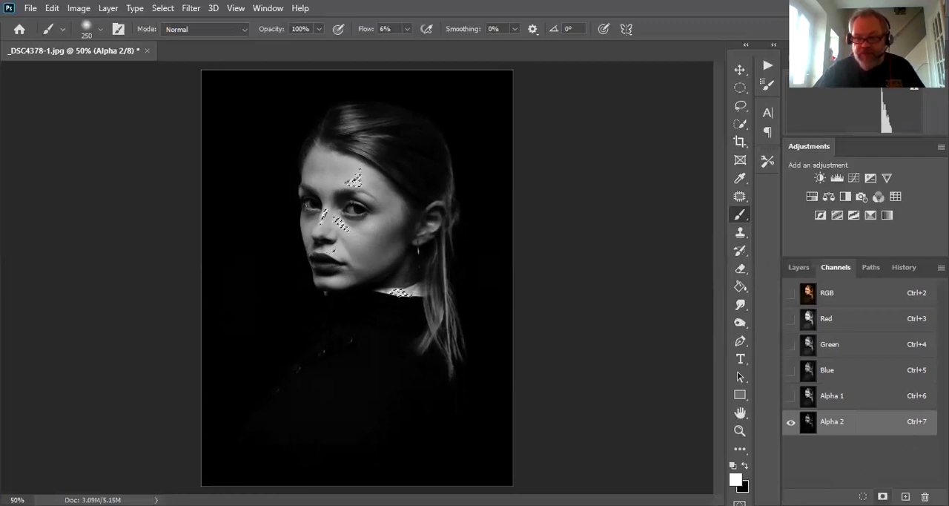
left_click(883, 496)
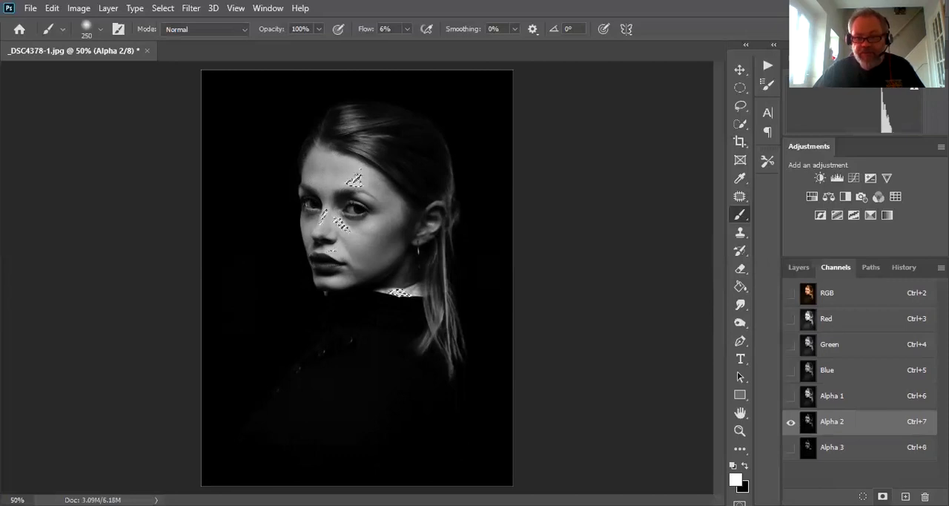
left_click(809, 446)
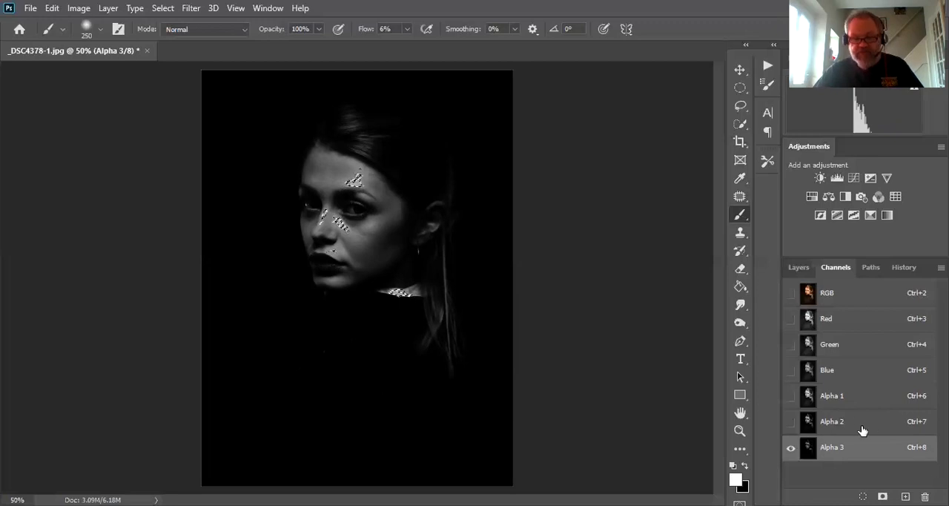
key("ctrl+d")
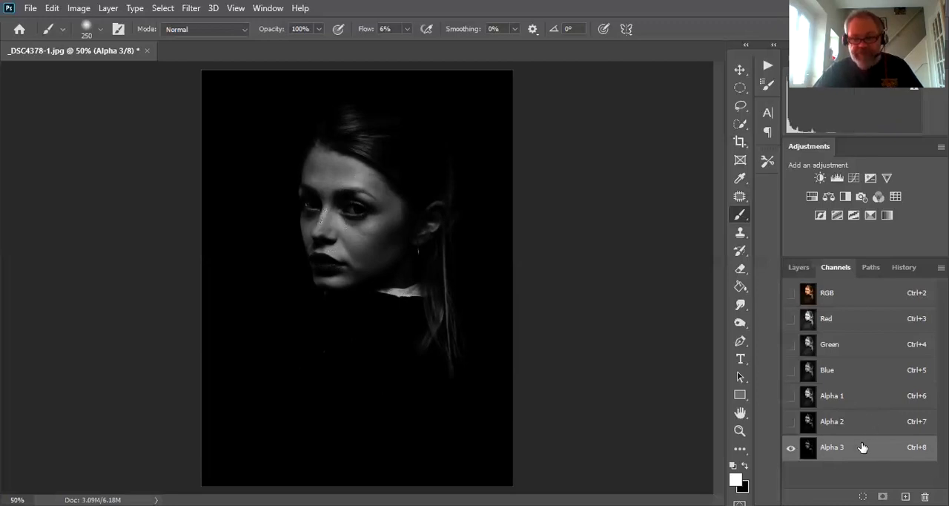
- Rename the Alpha 1 channel to "Highlights"
left_click(829, 397)
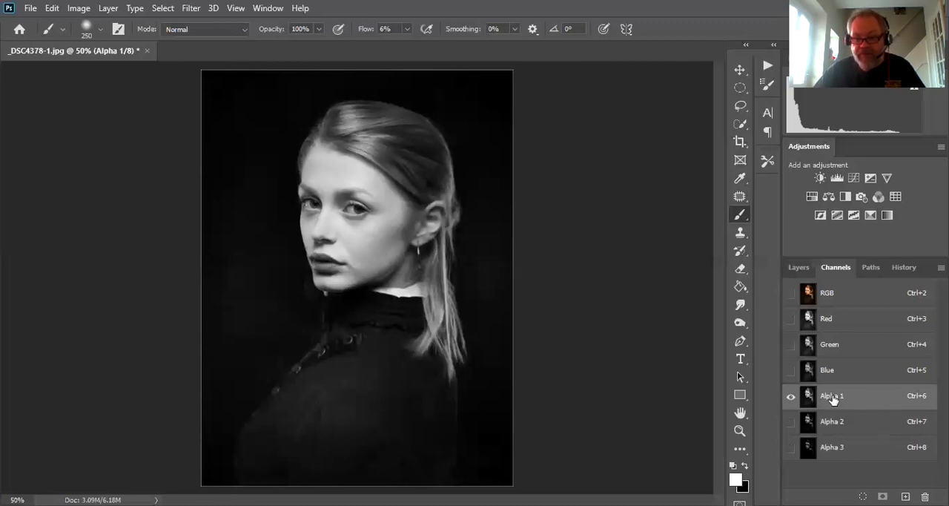
double_click(832, 397)
type("Highlights")
key("Return")
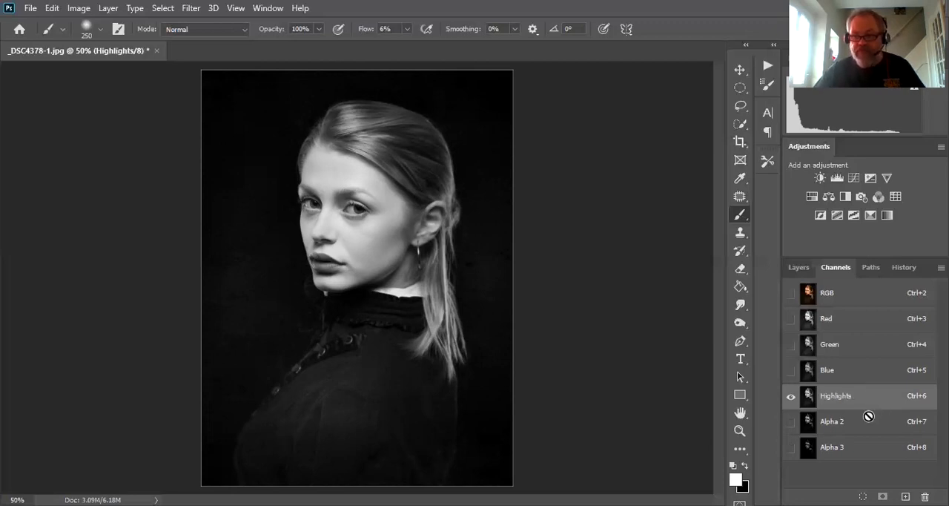
- Rename the Alpha 2 channel to "Brighter Highlights"
double_click(841, 422)
type("Brighter Highlights")
- Rename the Alpha 3 channel to "Brightest Highlights"
double_click(838, 447)
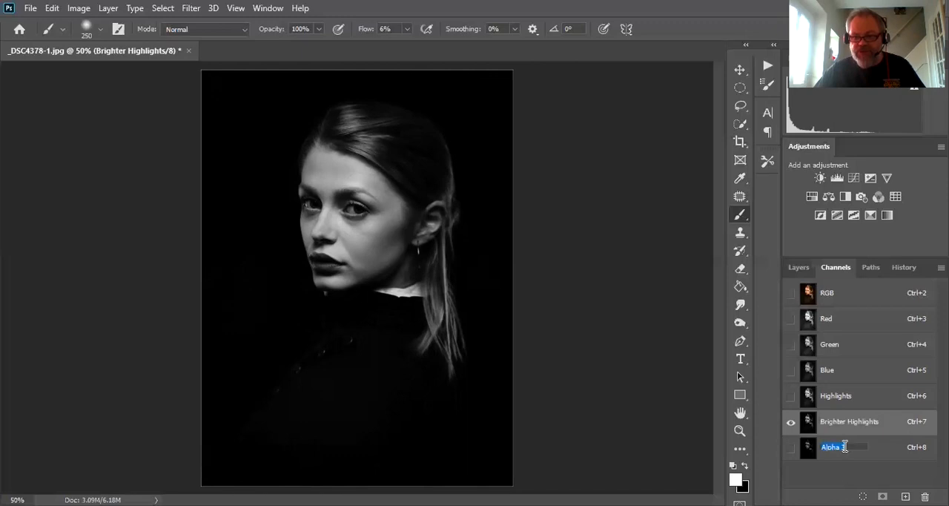
type("B")
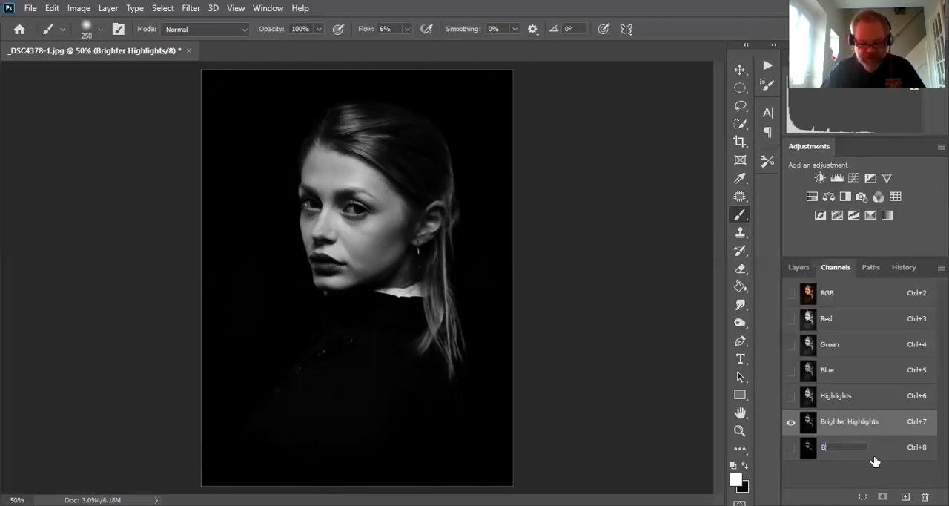
type("rightert High")
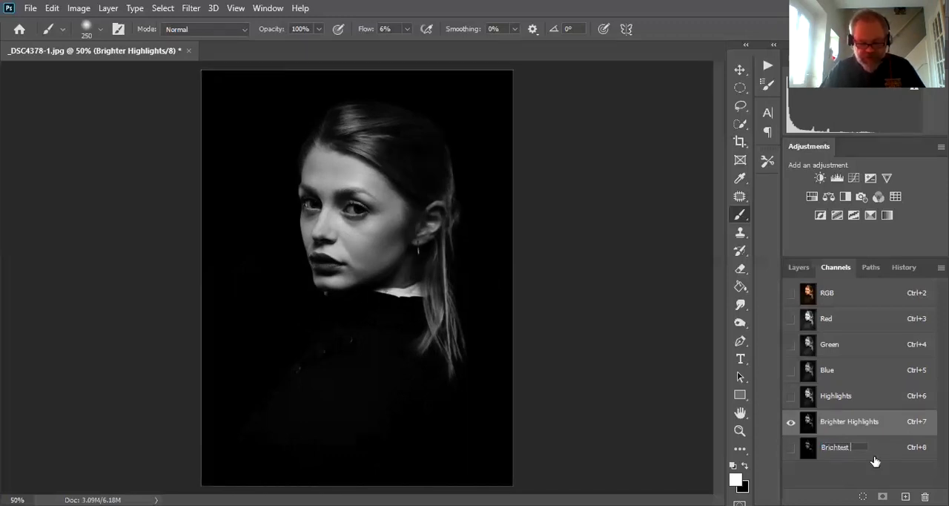
type("ights")
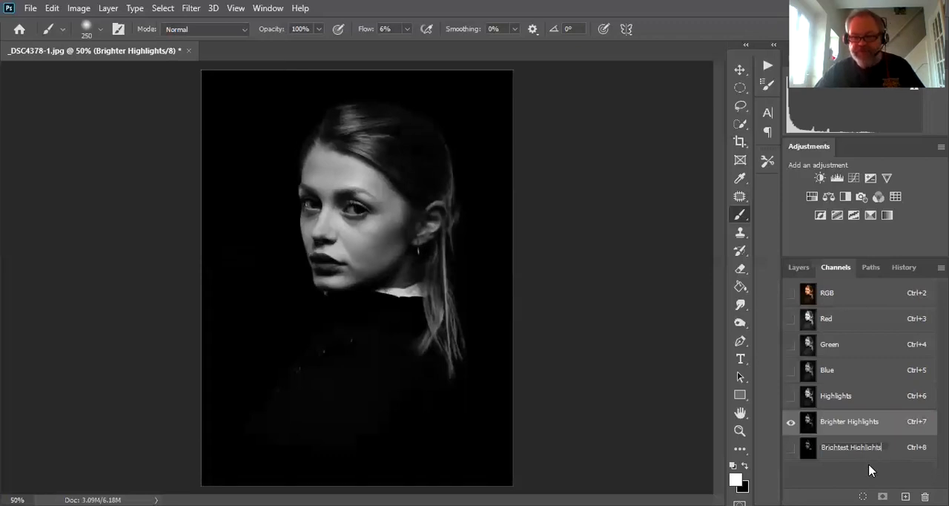
key("Return")
- Display the Highlights channel and load it as a selection
left_click(808, 454)
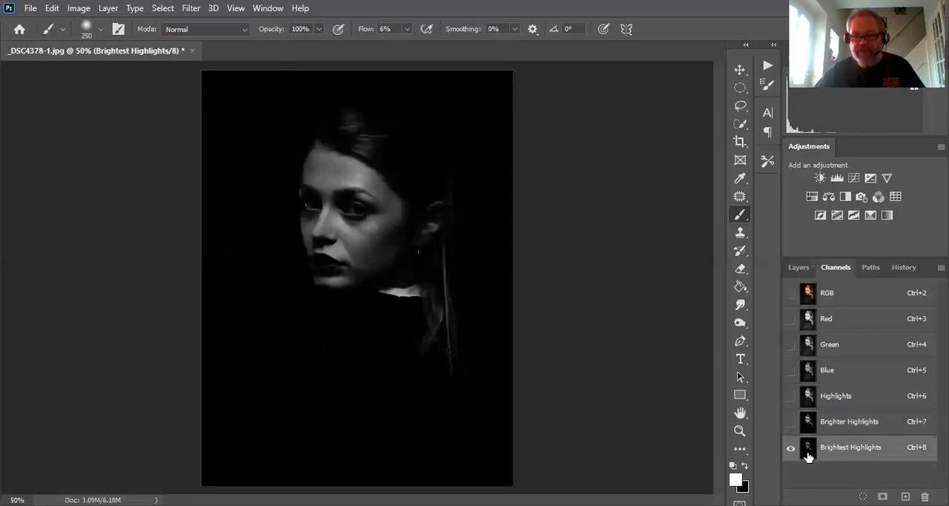
left_click(810, 397)
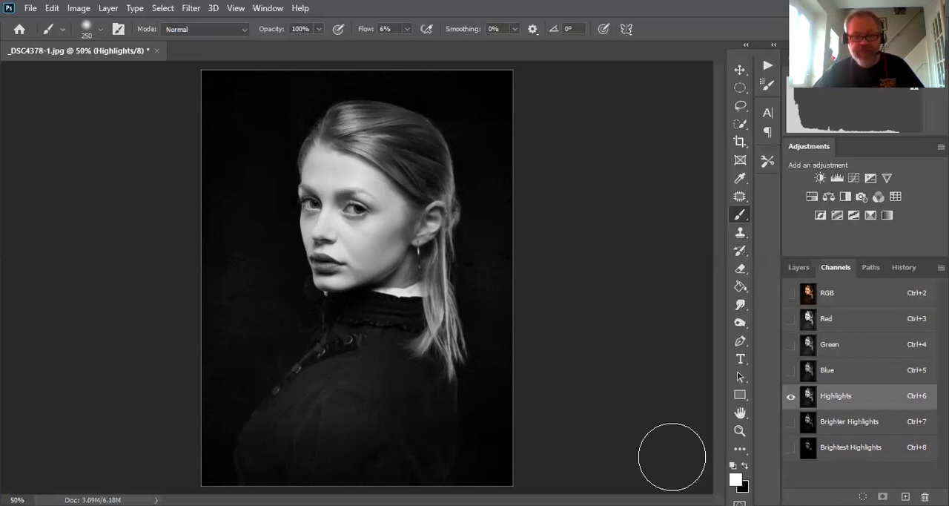
left_click(808, 398, "ctrl")
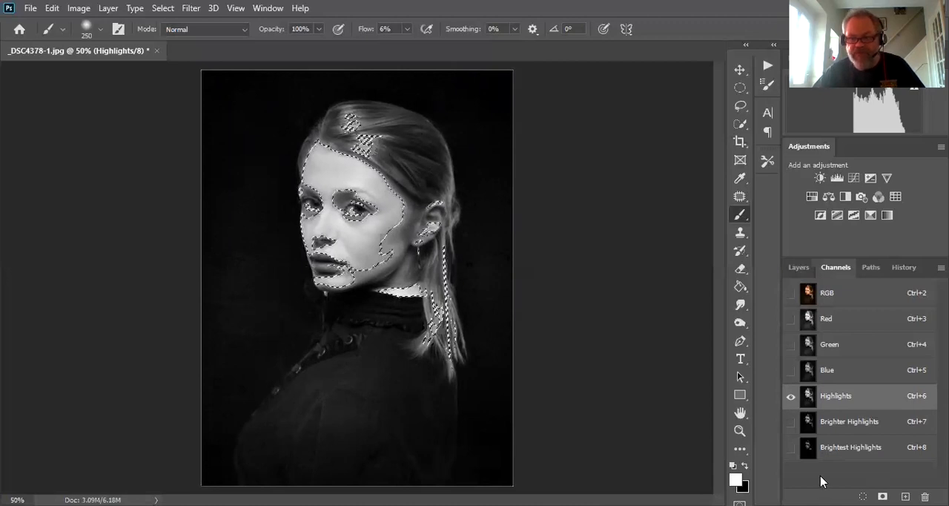
- Save the Highlights selection as a new channel, display that channel, and invert it with nothing selected
left_click(883, 496)
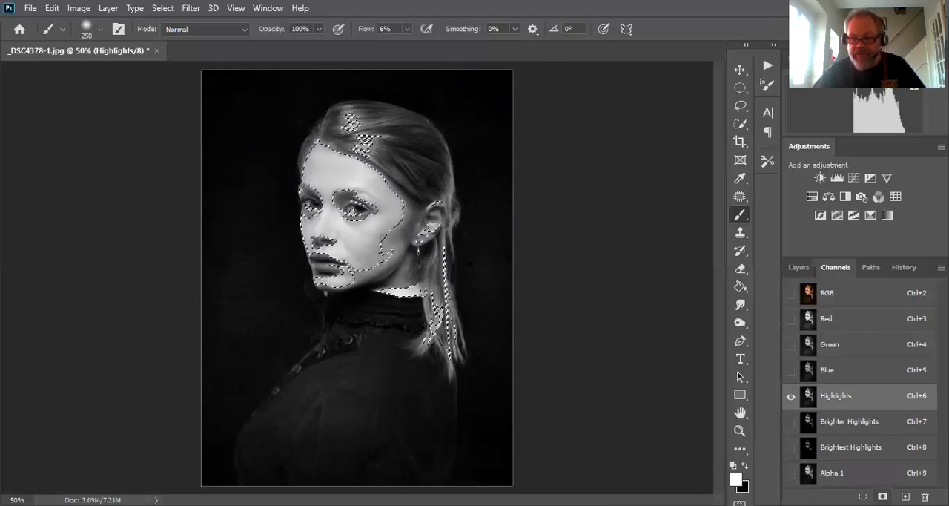
left_click(808, 472)
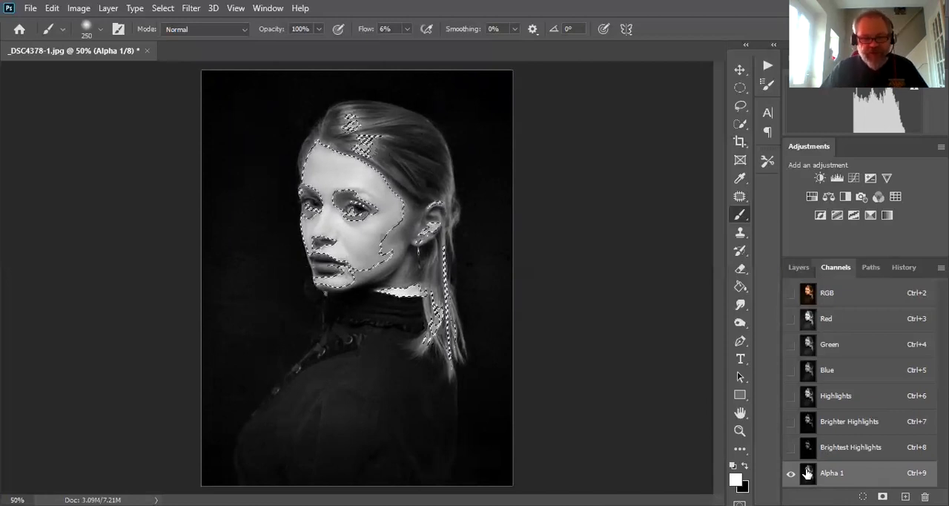
key("ctrl+i")
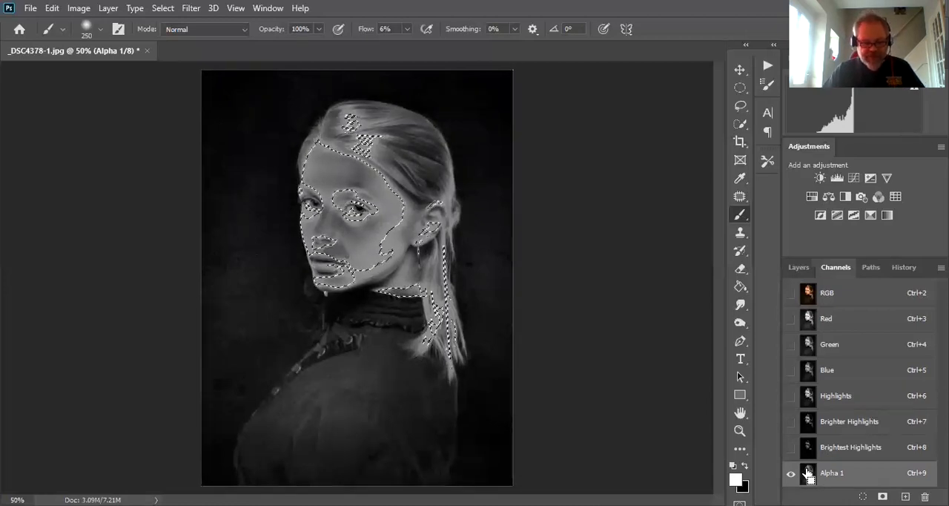
key("ctrl+z")
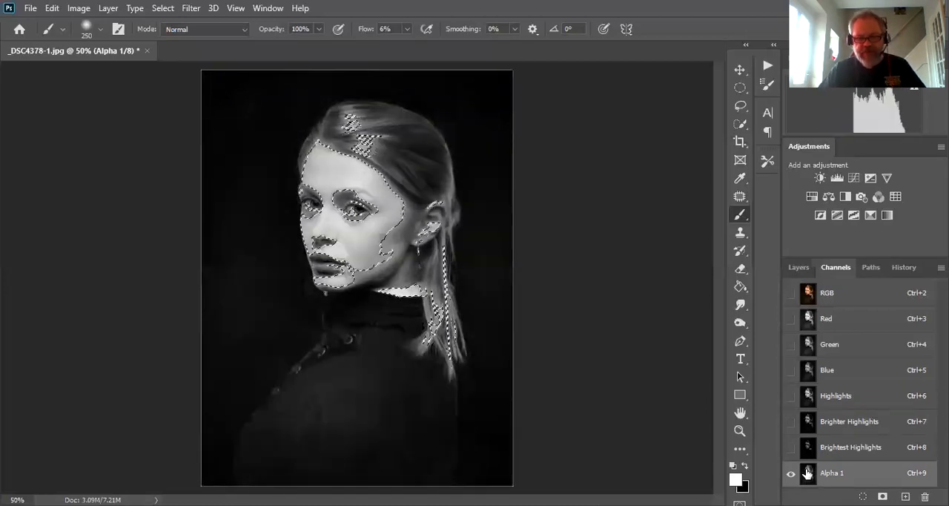
key("ctrl+d")
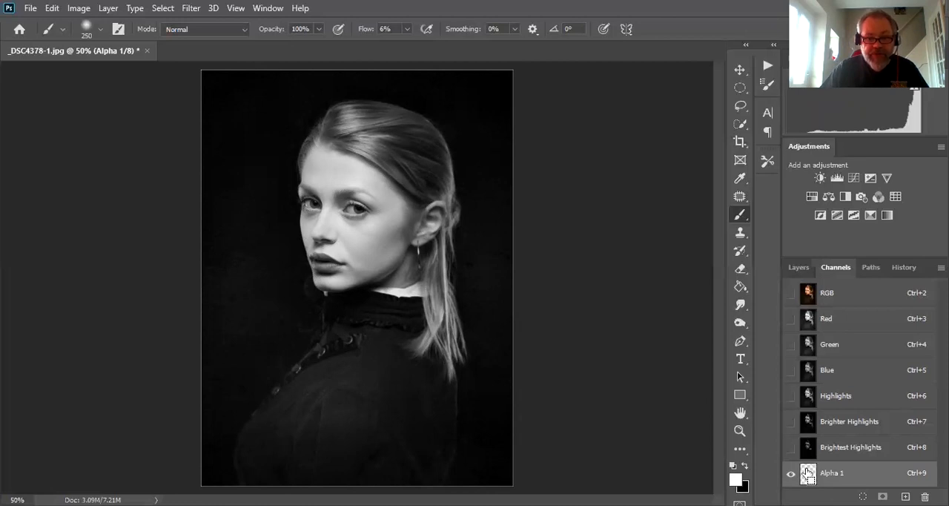
key("ctrl+i")
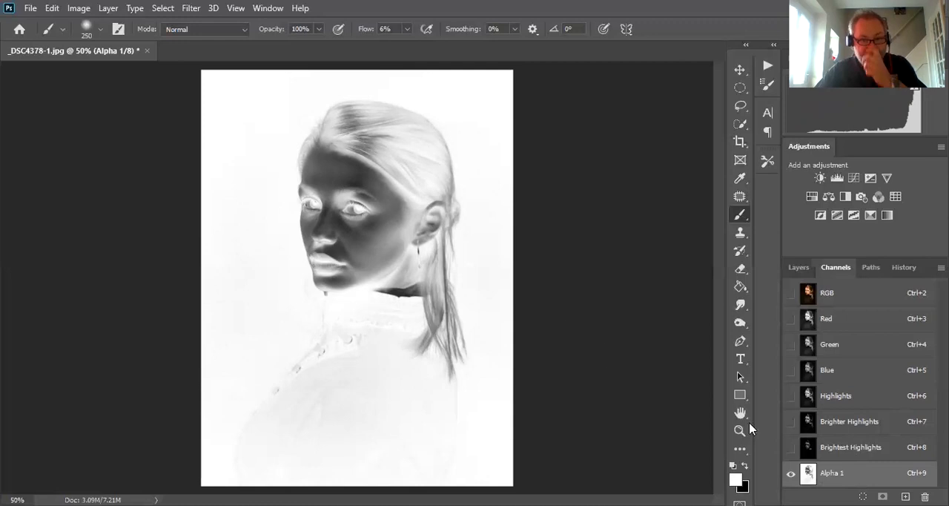
- Load the inverted Alpha 1 channel as a selection, intersect it with itself, and save the result as a new channel
left_click(810, 478, "ctrl")
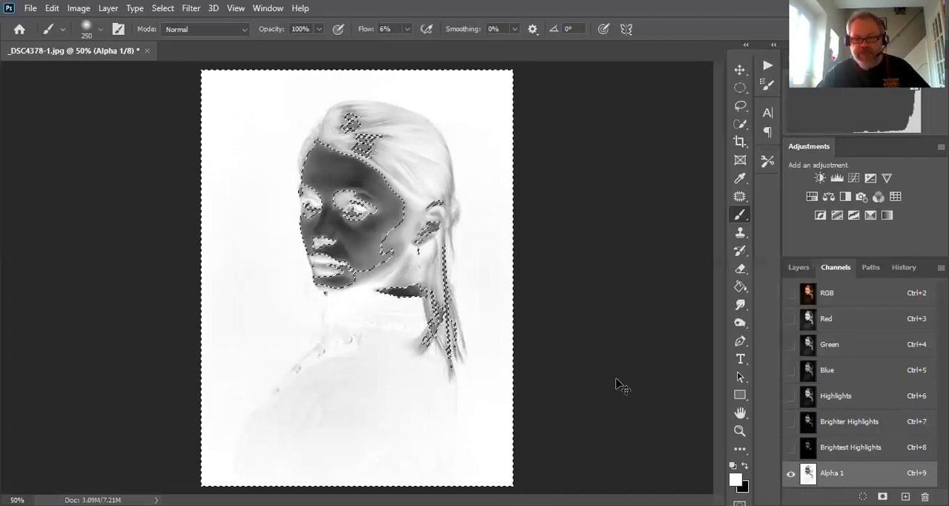
left_click(809, 479, "ctrl")
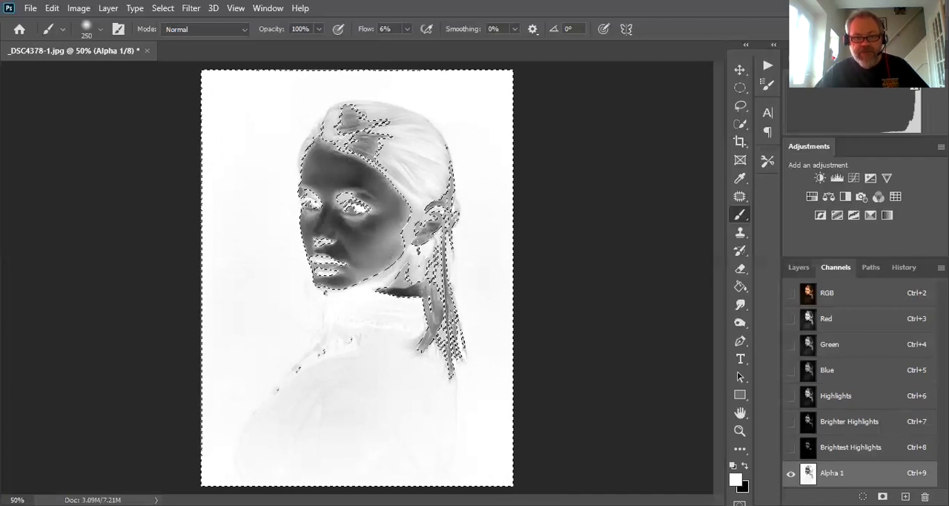
key("ctrl+d")
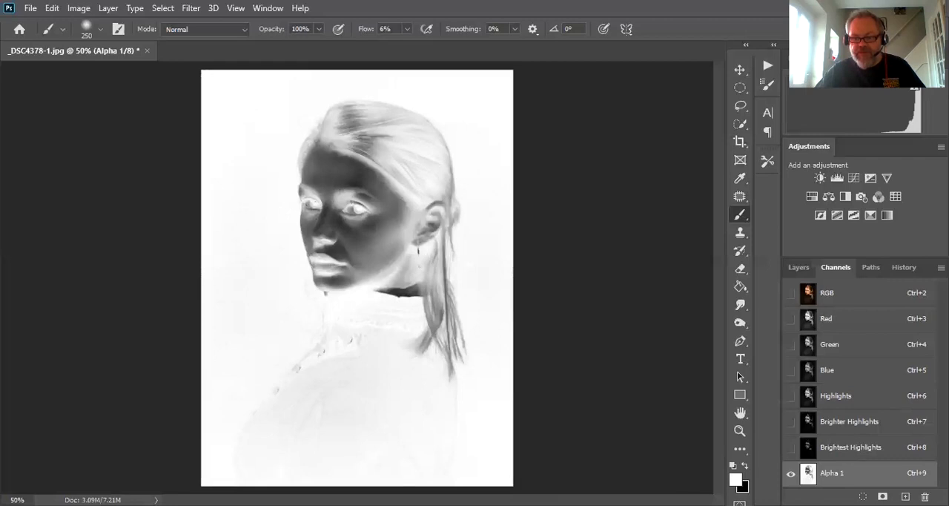
left_click(862, 497)
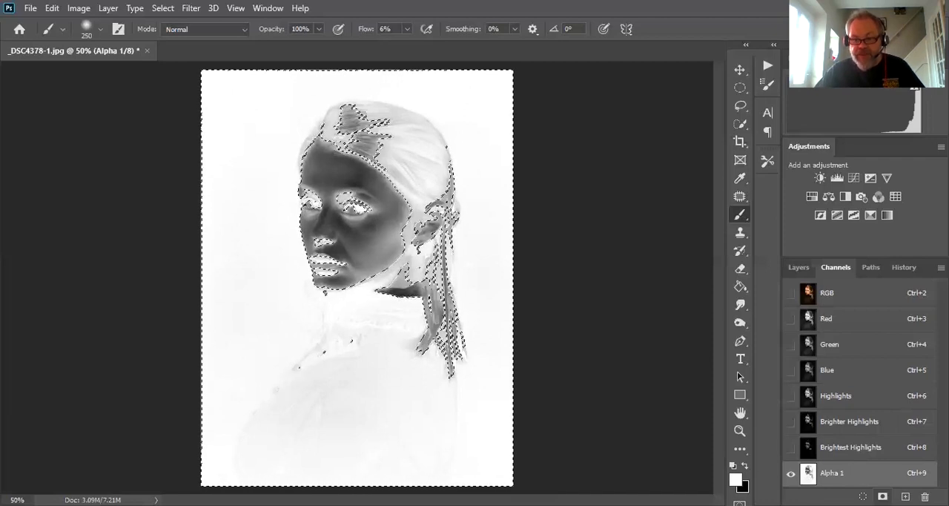
left_click(882, 497)
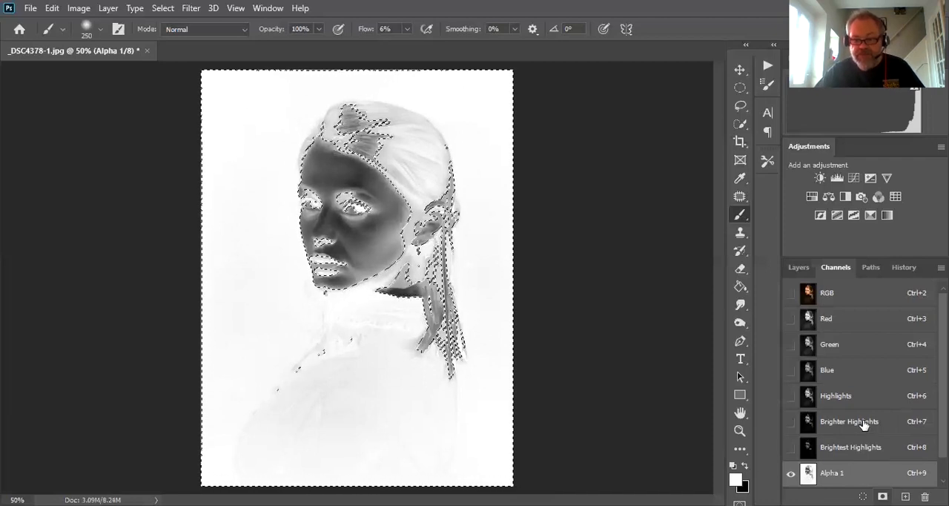
scroll(862, 423, "down", 1)
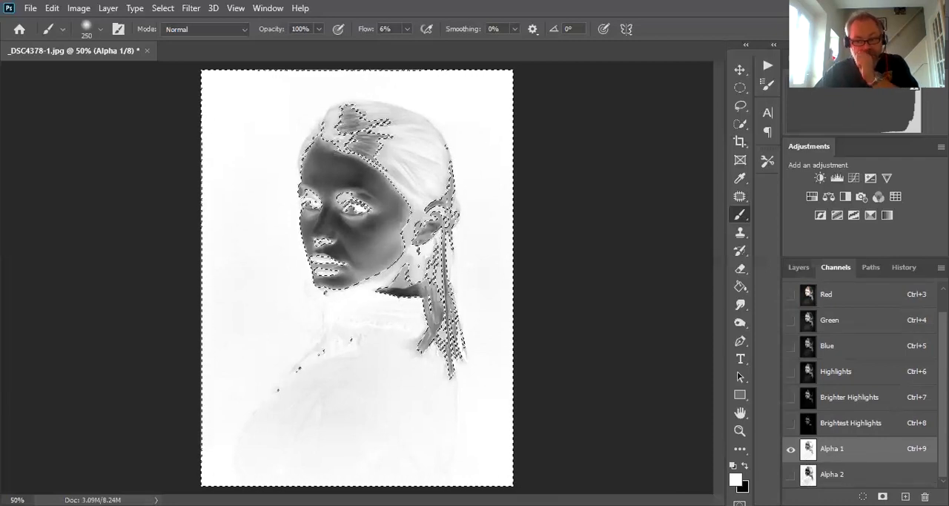
- Compare Alpha 2 with Alpha 1, intersect the active selection with Alpha 2, and save the result as a new channel
left_click(809, 479)
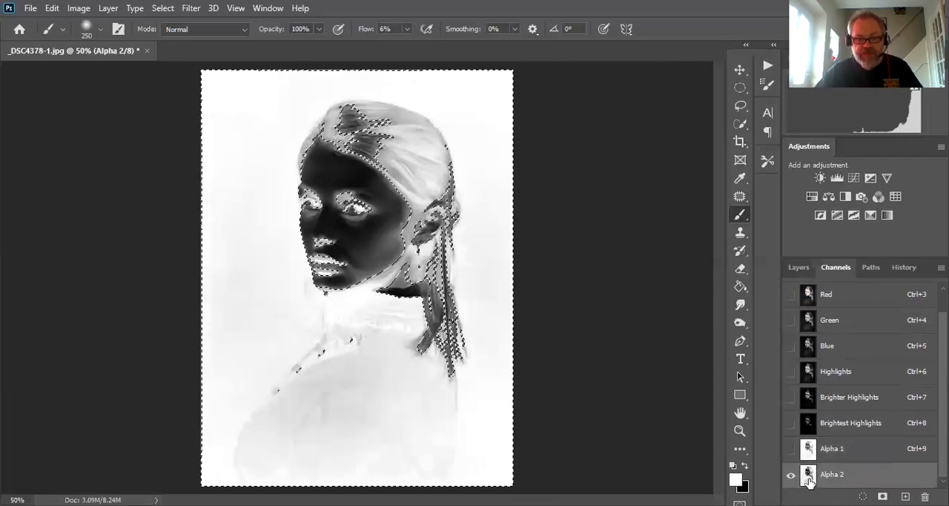
left_click(806, 454)
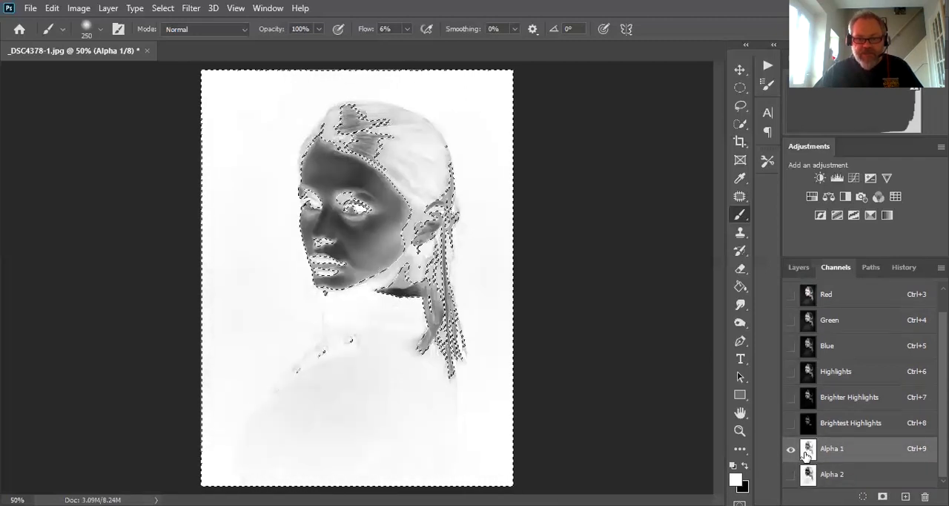
left_click(812, 476)
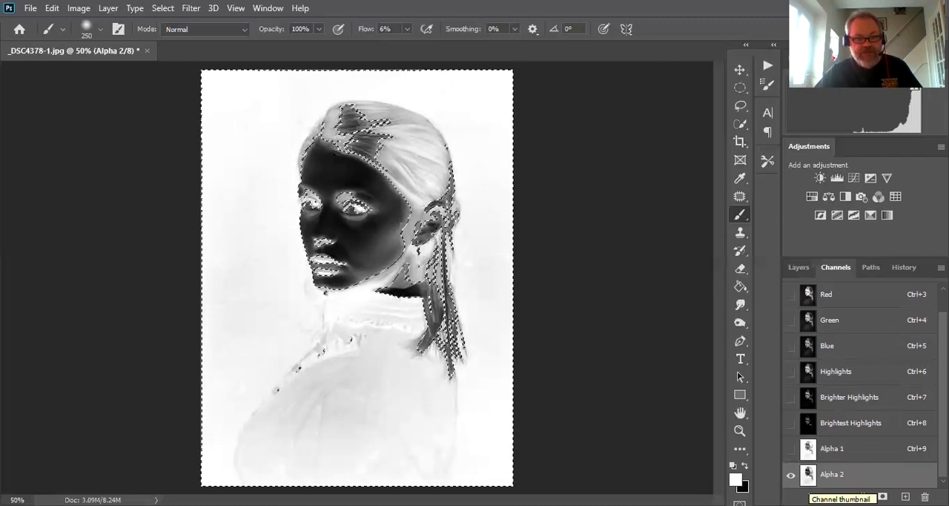
left_click(811, 453)
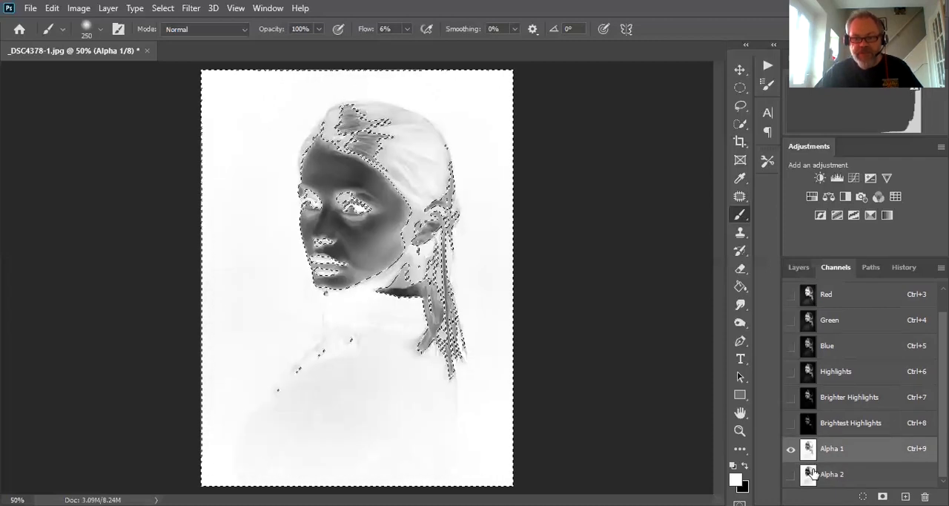
left_click(813, 473)
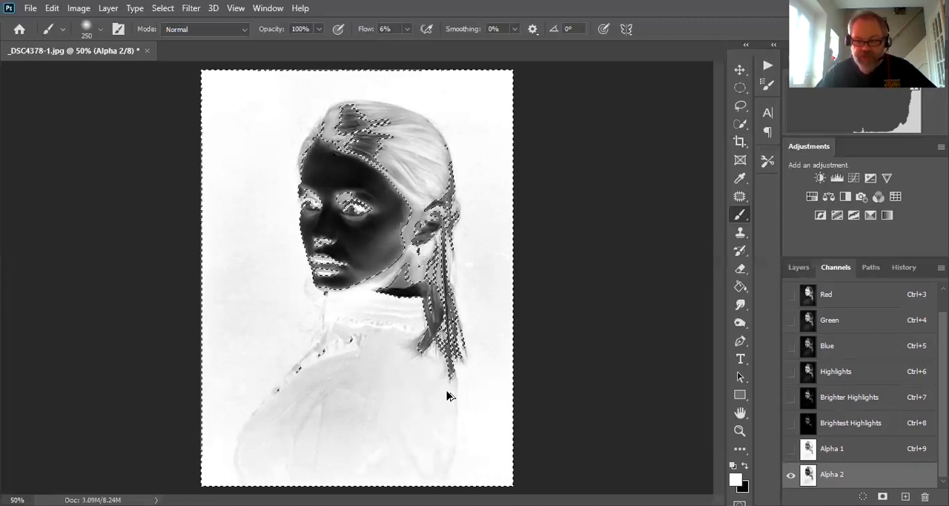
left_click(810, 483, "ctrl")
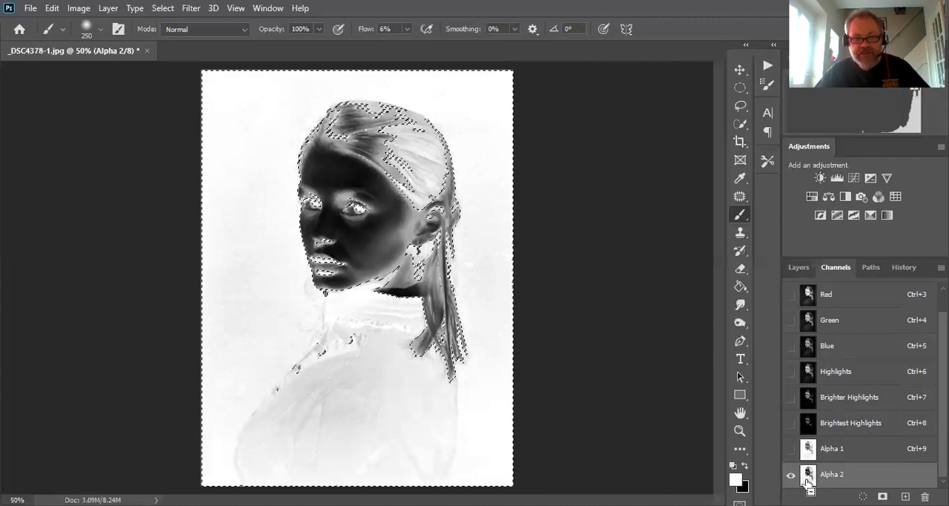
key("ctrl+d")
key("ctrl+z")
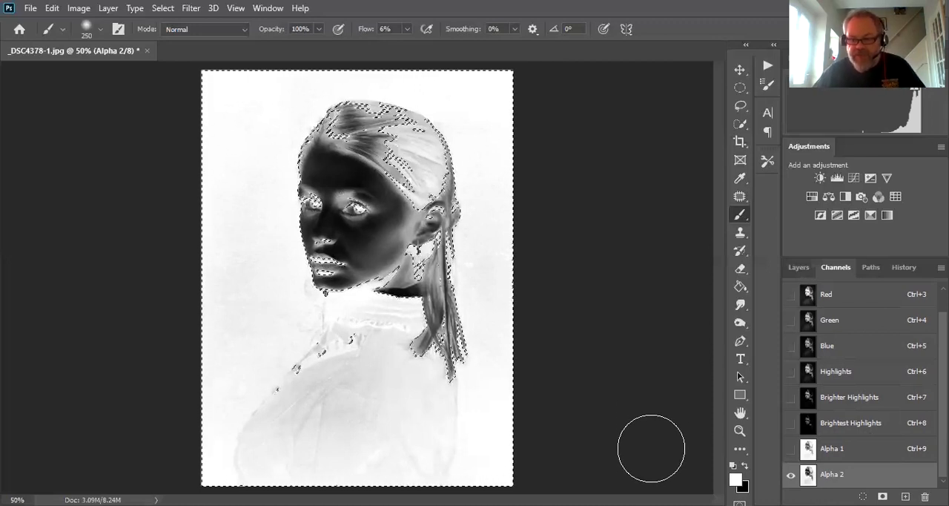
left_click(882, 496)
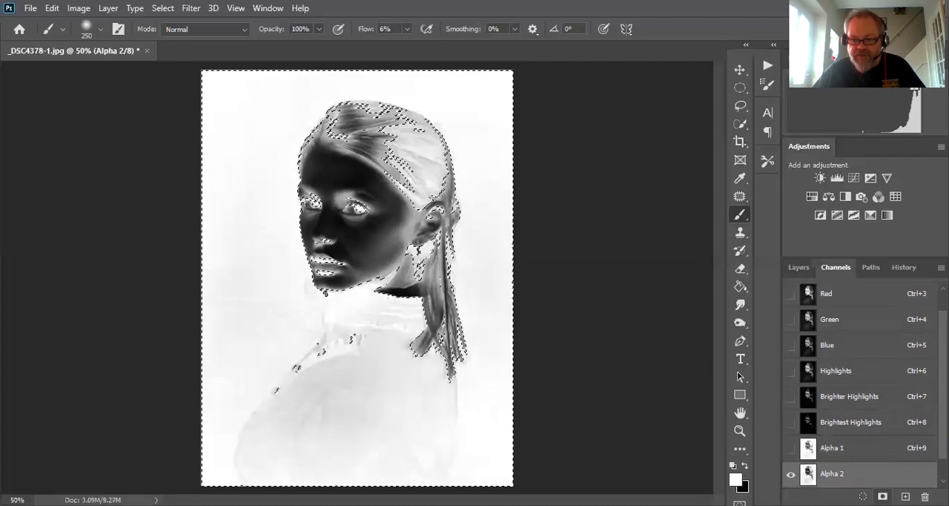
scroll(899, 477, "down", 1)
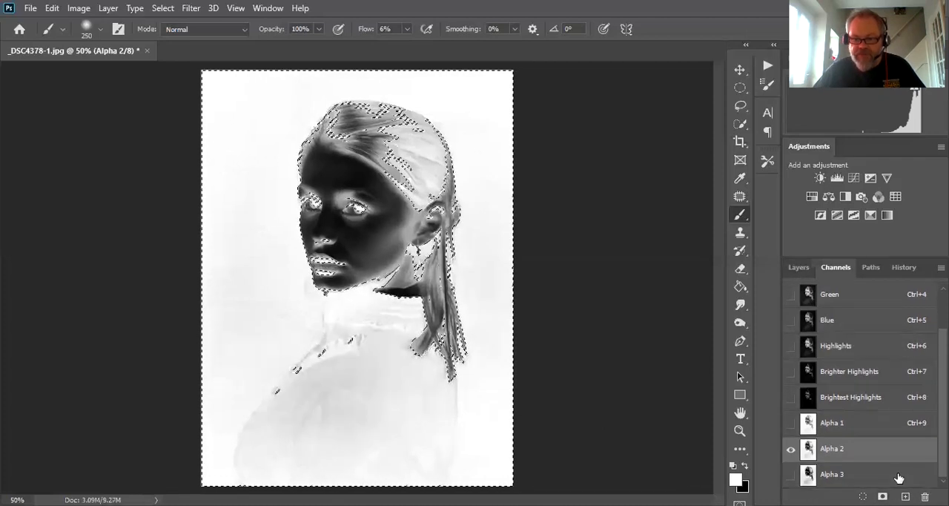
- Compare the Alpha 1, Alpha 2 and Alpha 3 shadow masks by displaying each one in turn
left_click(812, 475)
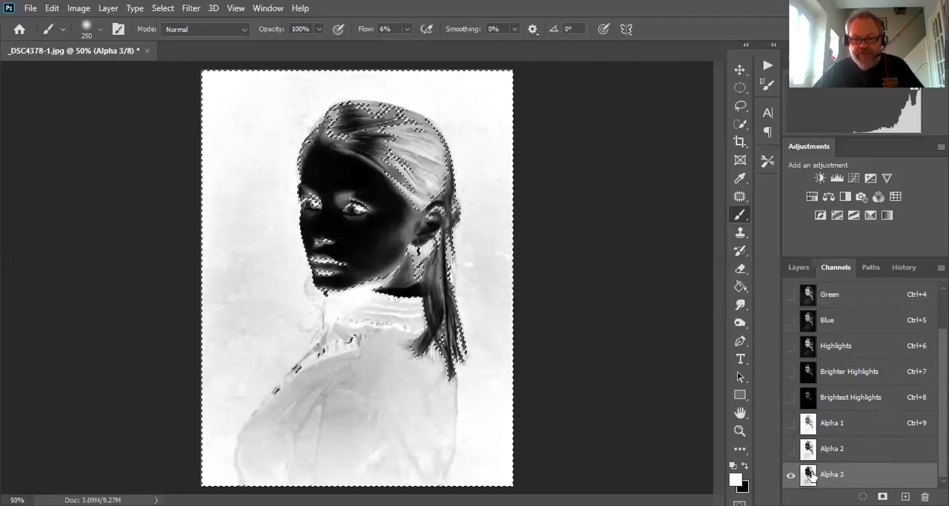
left_click(814, 456)
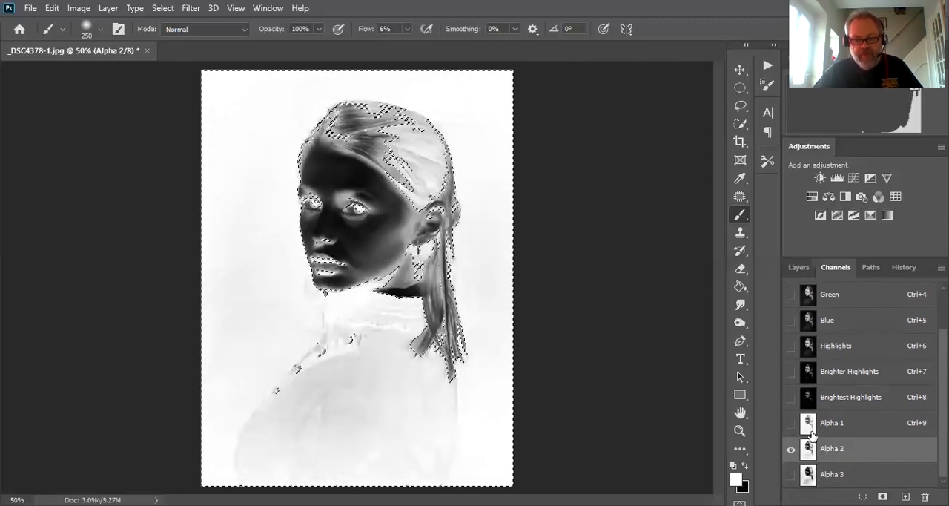
left_click(810, 473)
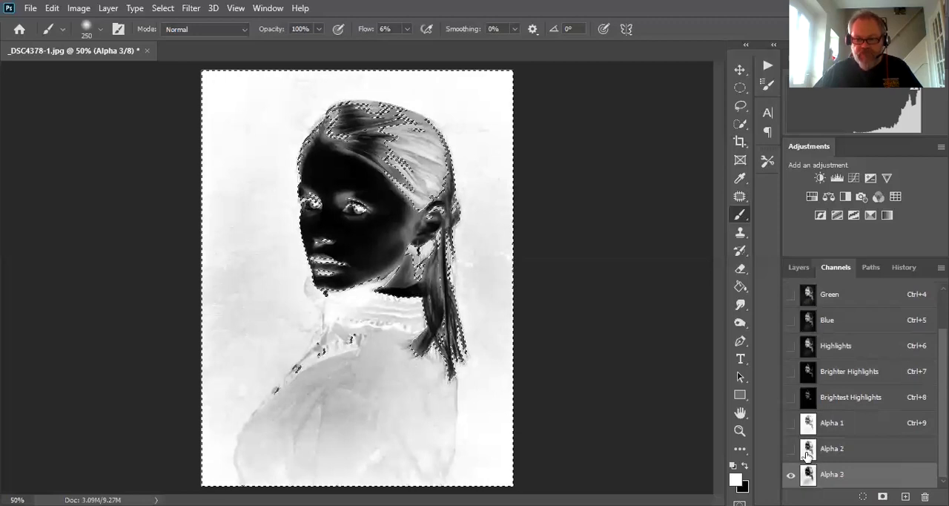
left_click(810, 448)
left_click(810, 430)
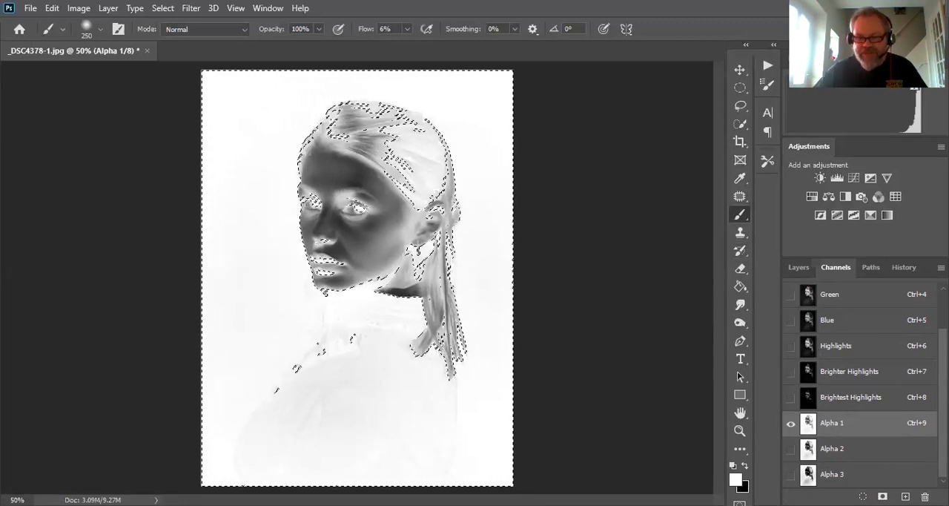
left_click(808, 474)
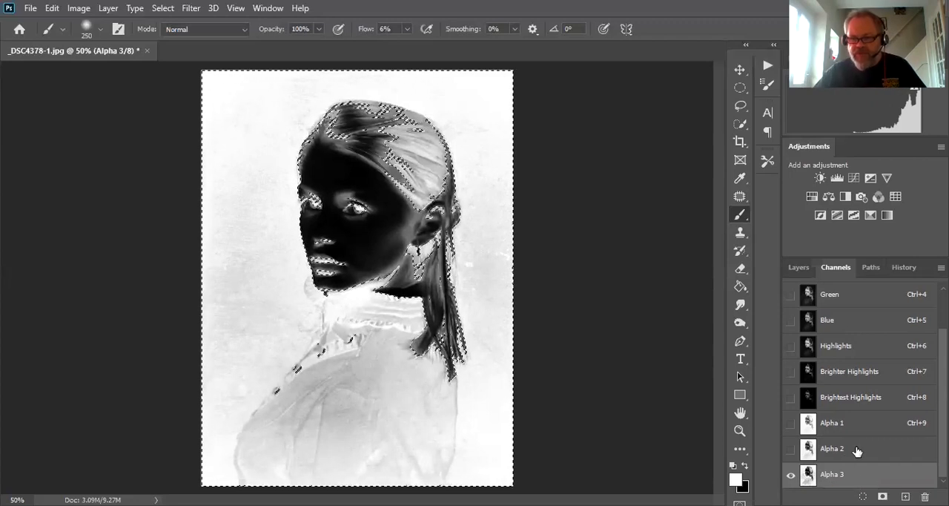
- Rename the inverted Alpha 1 channel to "Shadows"
double_click(829, 425)
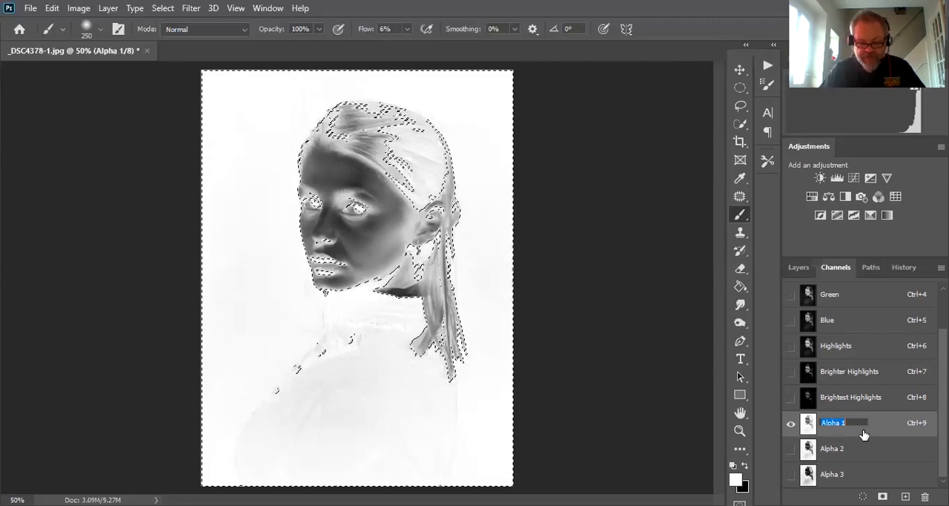
type("Shadows")
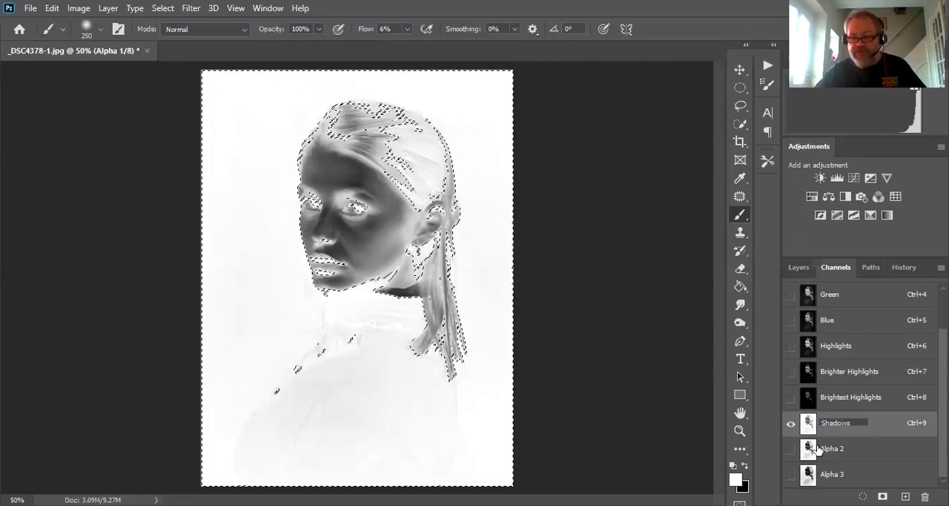
key("Return")
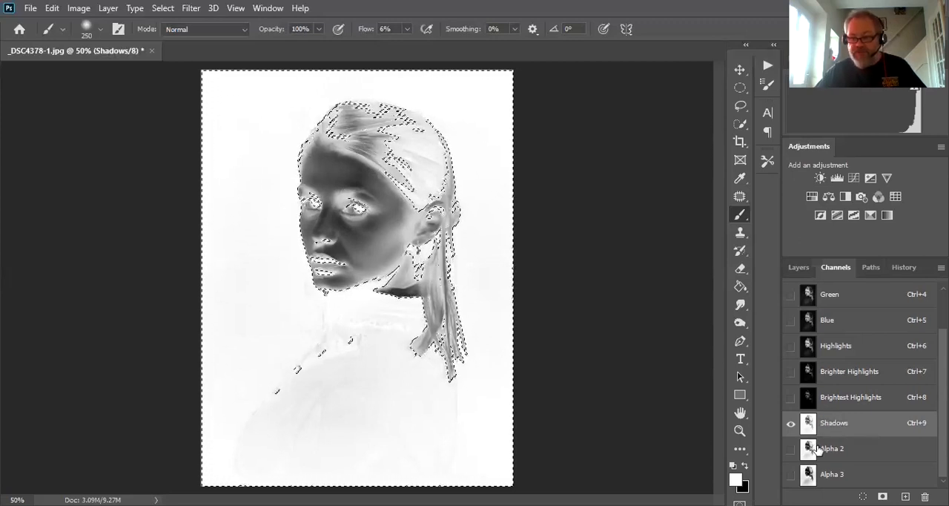
- Rename the Alpha 2 channel to "Darker Shadows"
double_click(835, 450)
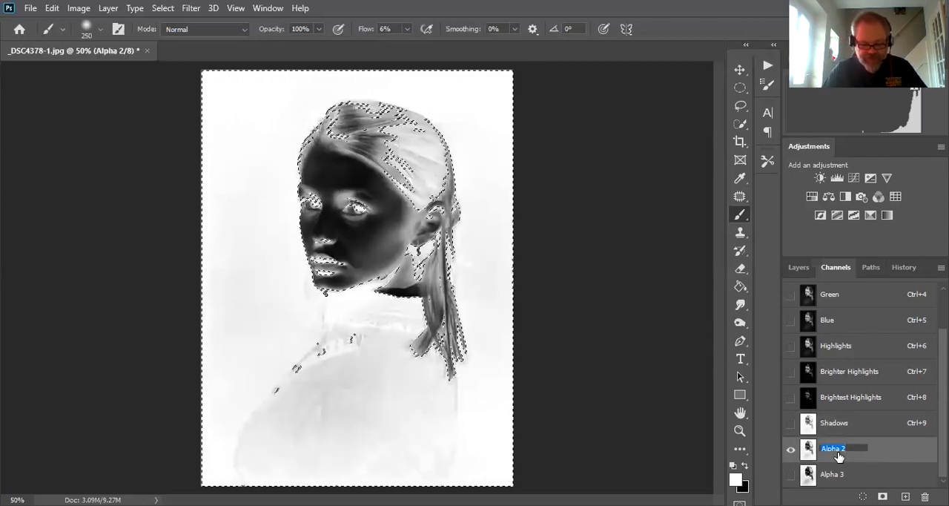
type("d")
key("BackSpace")
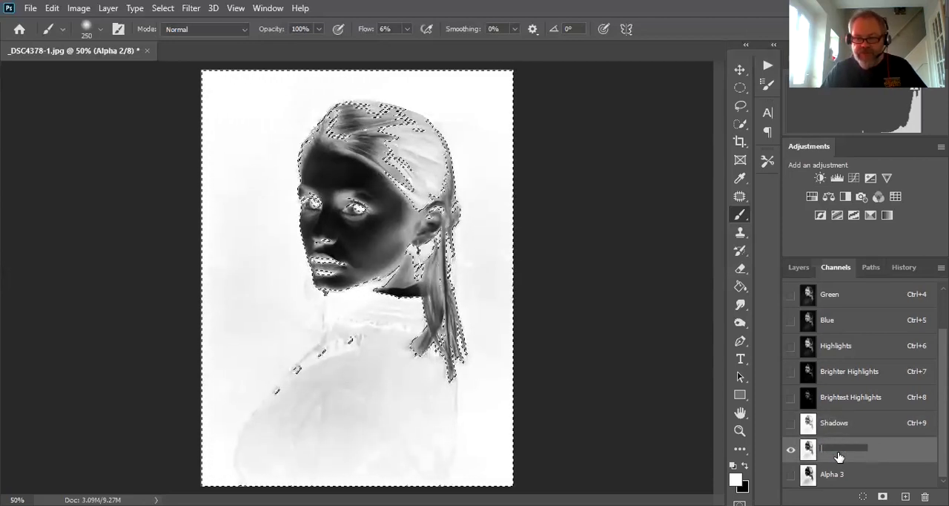
type("Darker Shadows")
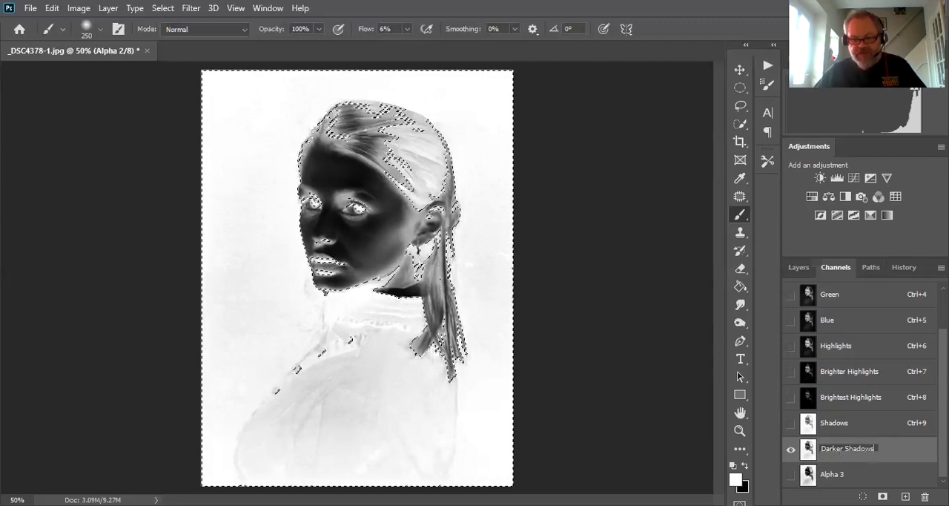
key("Return")
- Rename the Alpha 3 channel to "Darkest Shadows" and clear the active selection
double_click(832, 475)
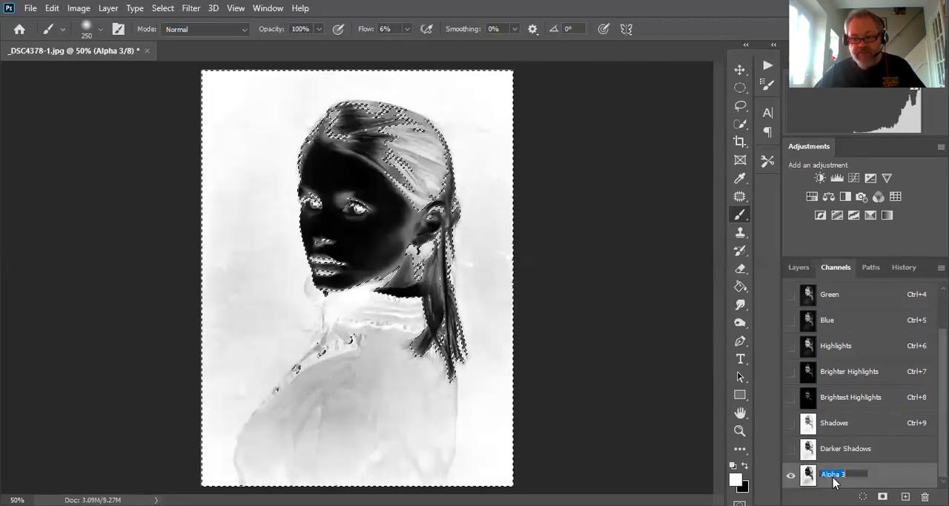
type("Darkest")
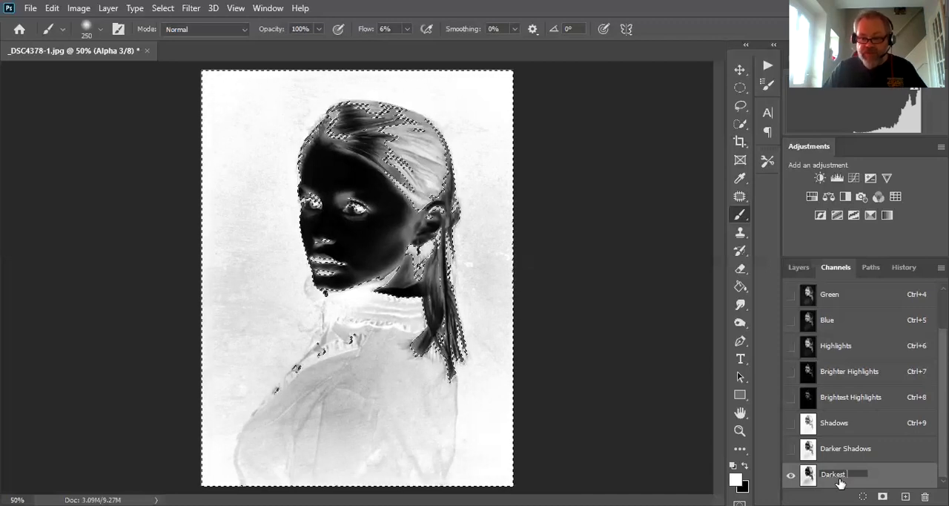
type("Shadows")
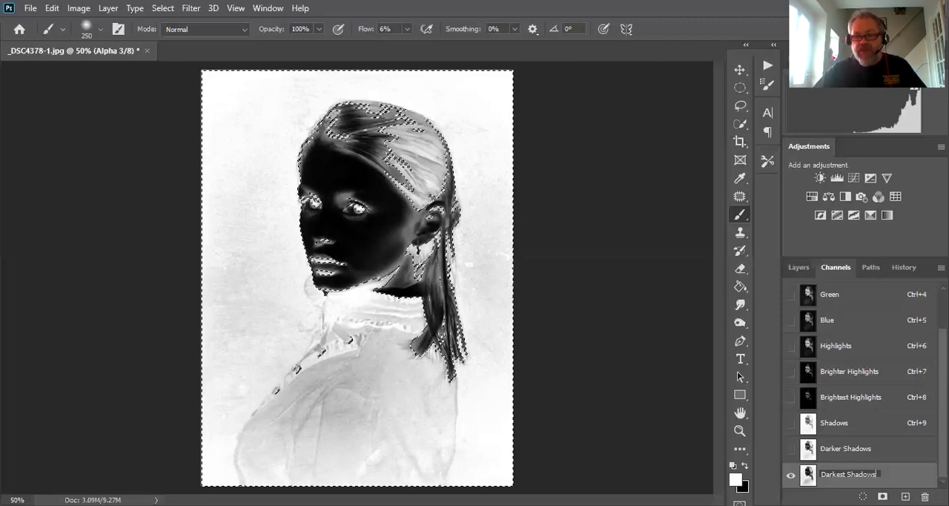
key("Return")
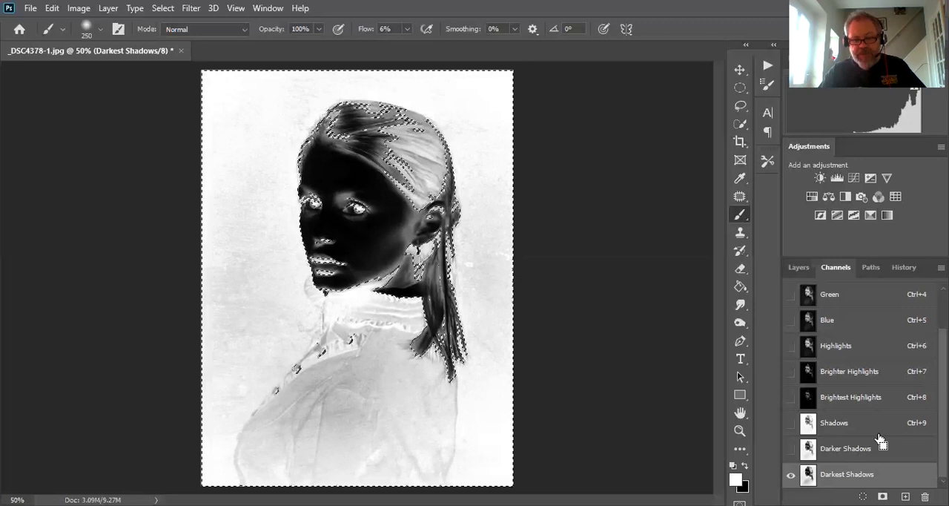
key("ctrl+d")
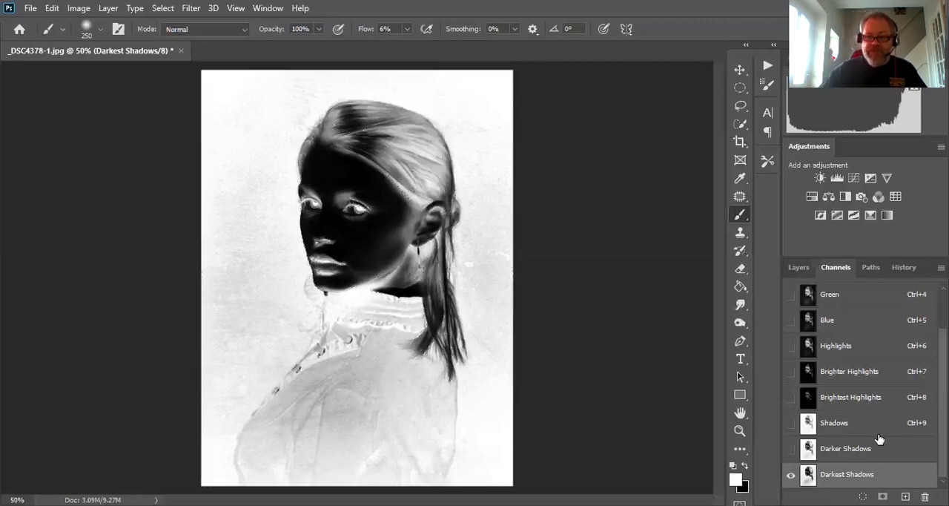
- Display the RGB composite channel and select the entire image
scroll(880, 460, "up", 2)
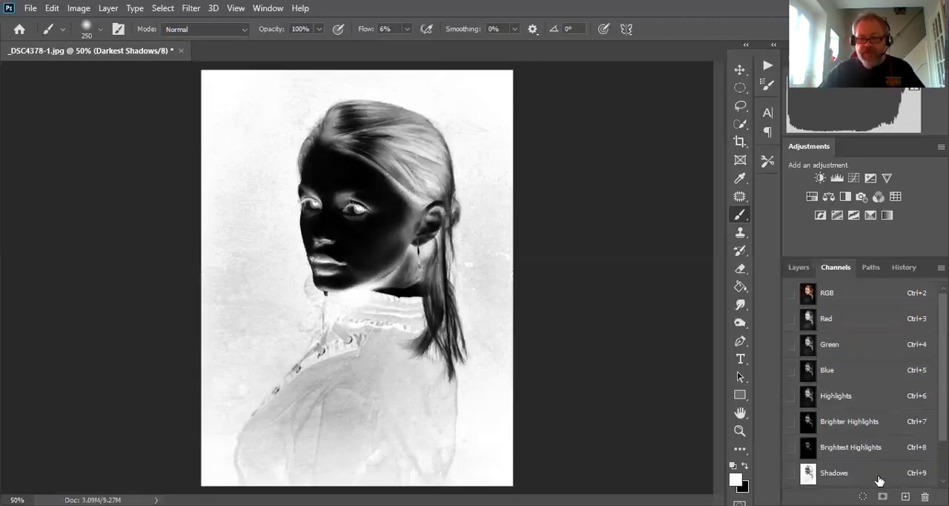
left_click(810, 297)
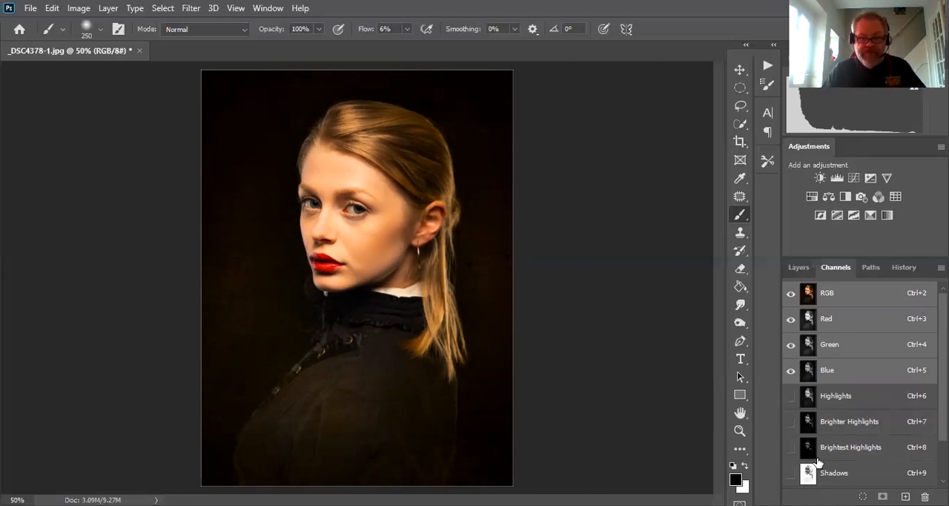
left_click(809, 323, "ctrl")
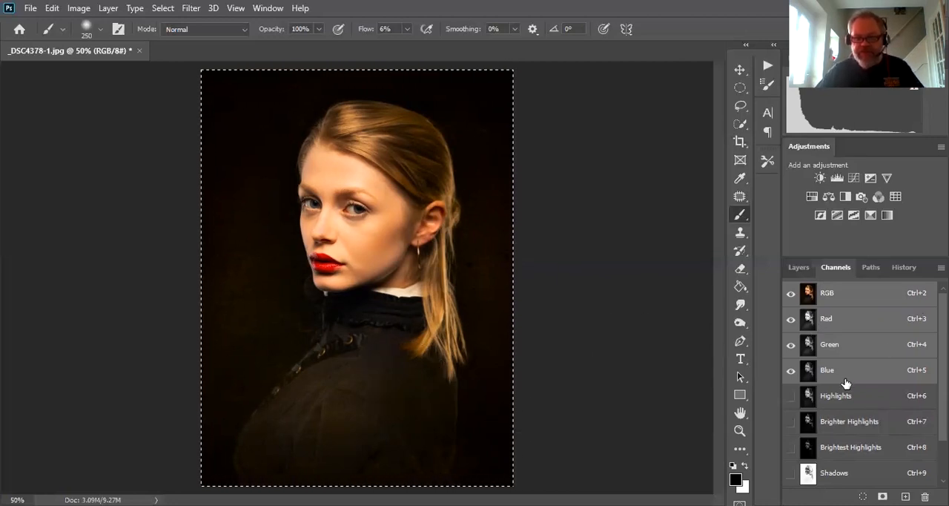
- Subtract the Highlights and Shadows channels from the full-image selection and save the remaining selection as a new channel
scroll(846, 383, "down", 1)
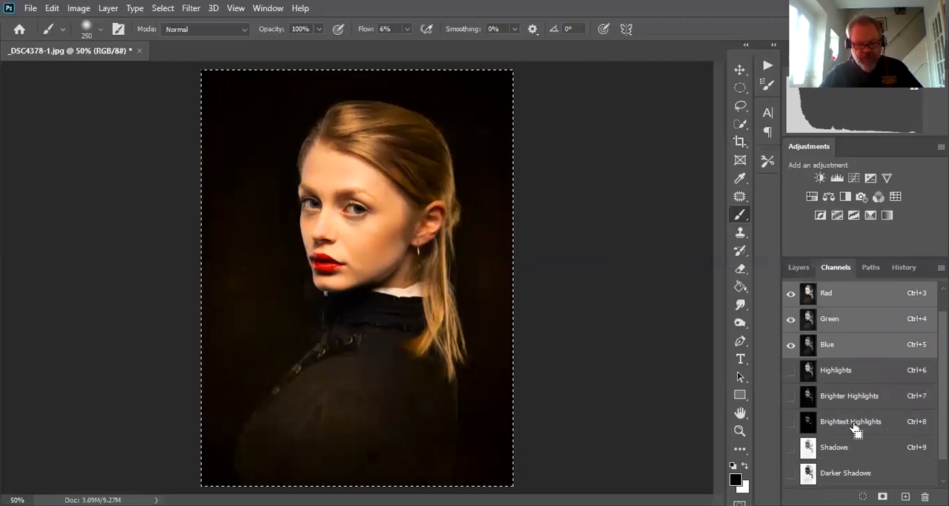
left_click(809, 374, "ctrl")
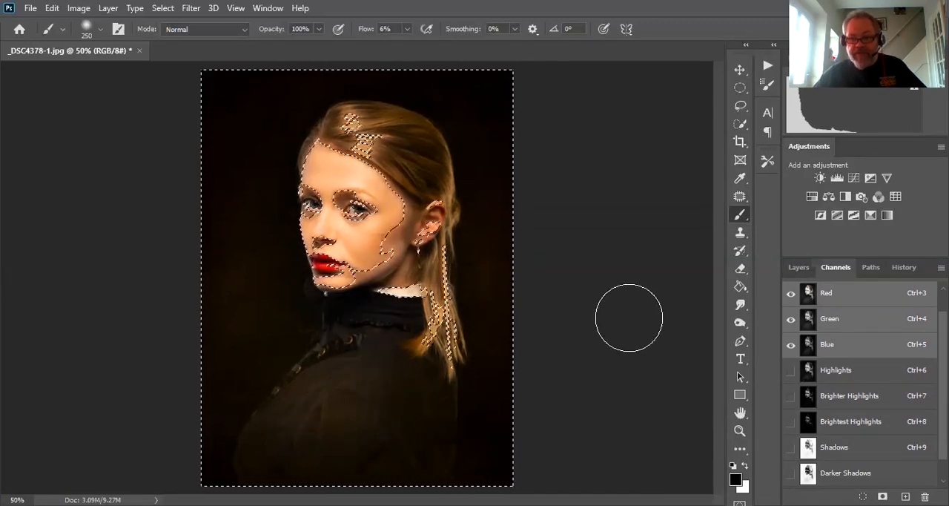
left_click(809, 449, "ctrl")
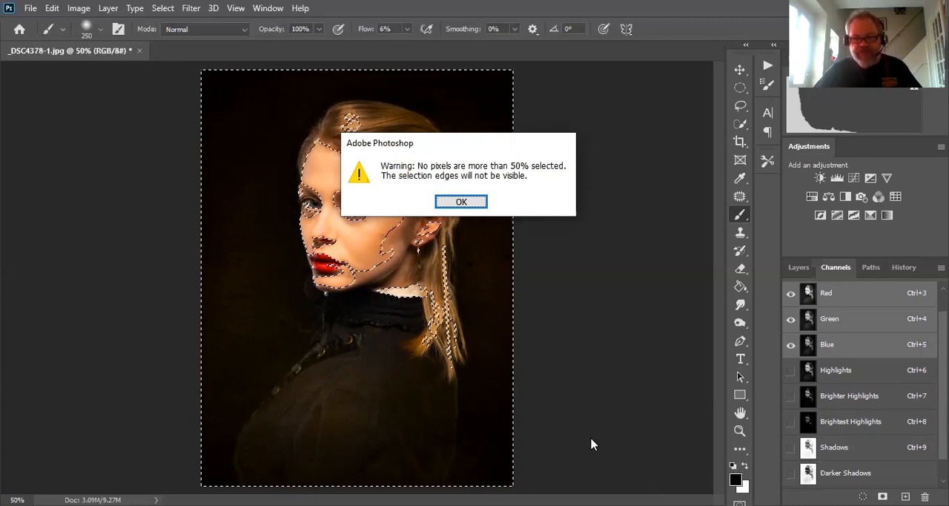
left_click(464, 208)
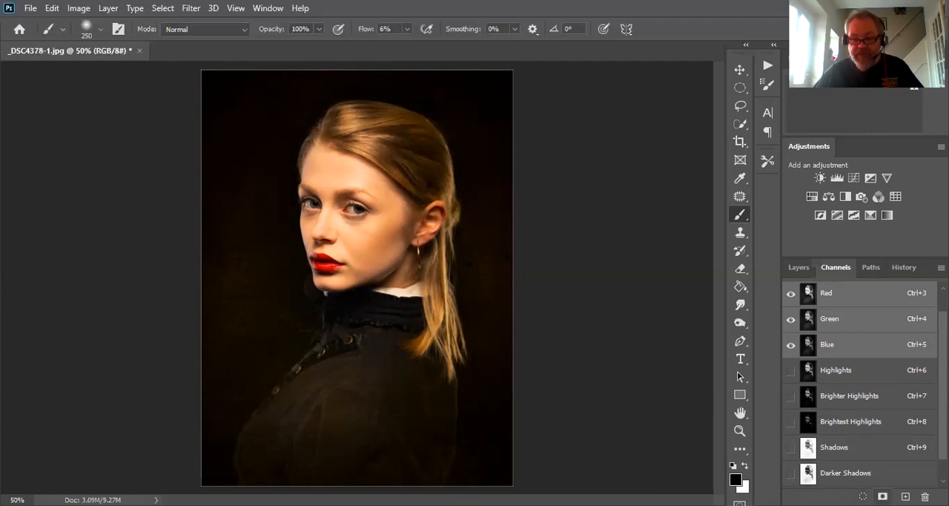
- Display the new Alpha 1 channel and rename it to "Mid Tones"
scroll(912, 375, "down", 2)
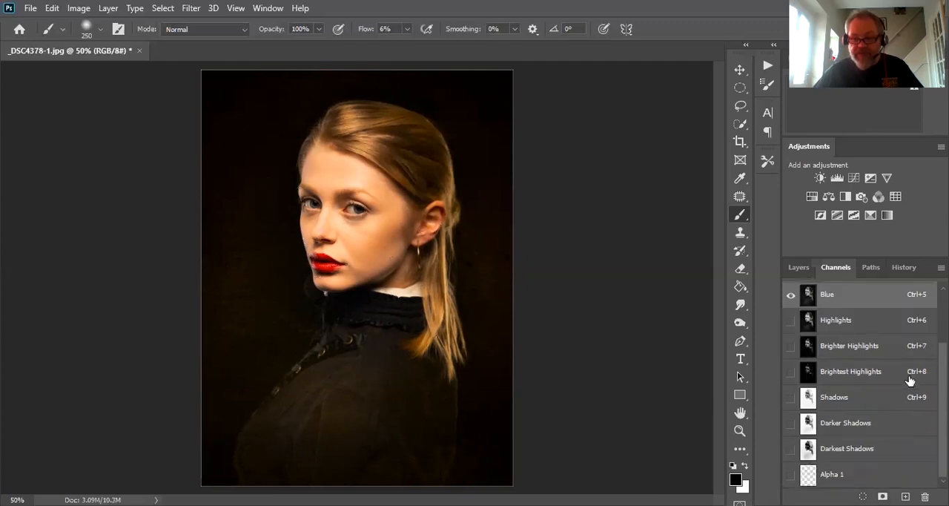
left_click(804, 481)
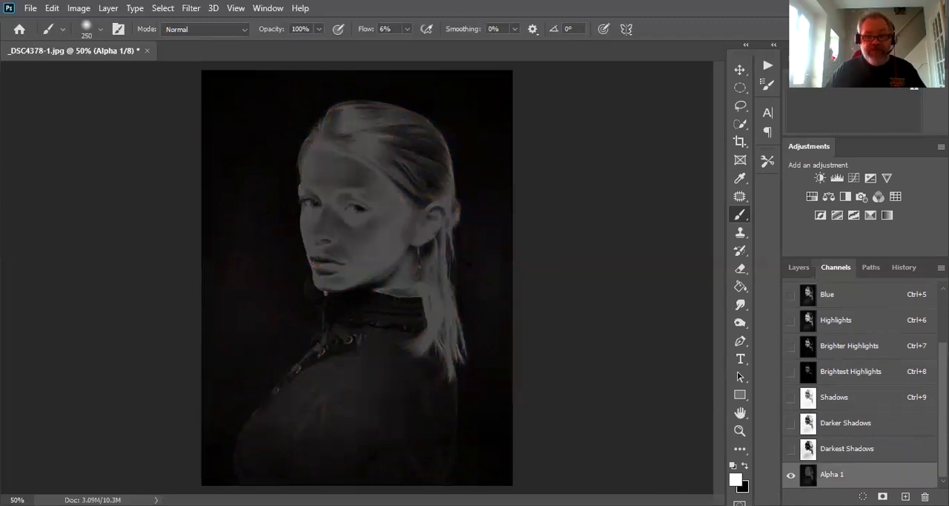
double_click(830, 476)
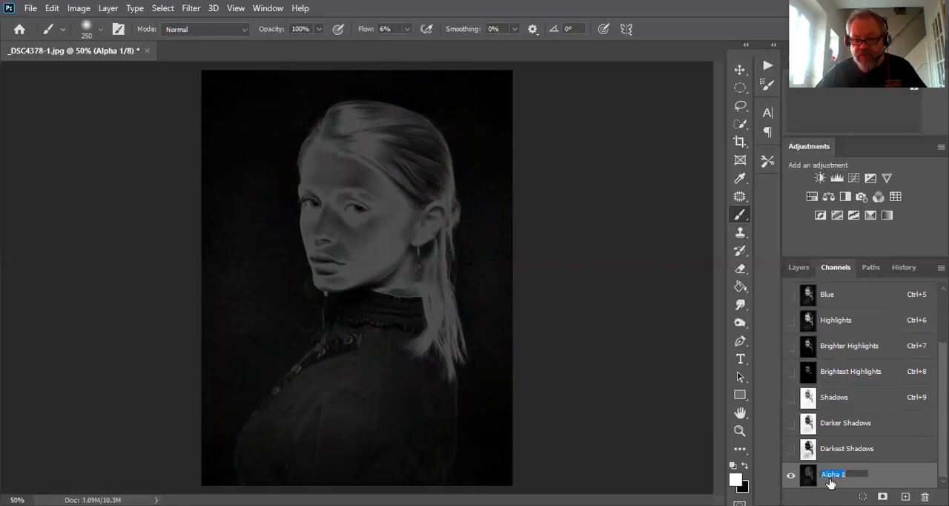
type("Mid")
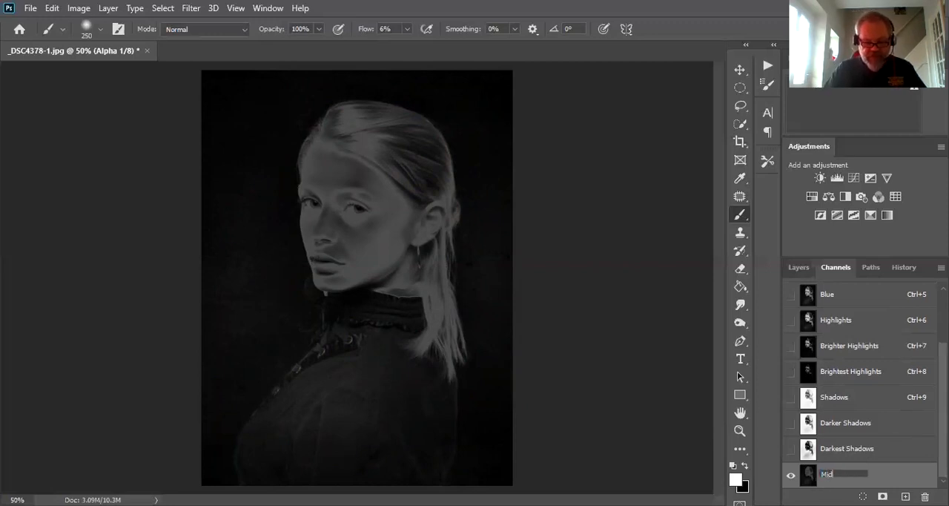
type(" Tones")
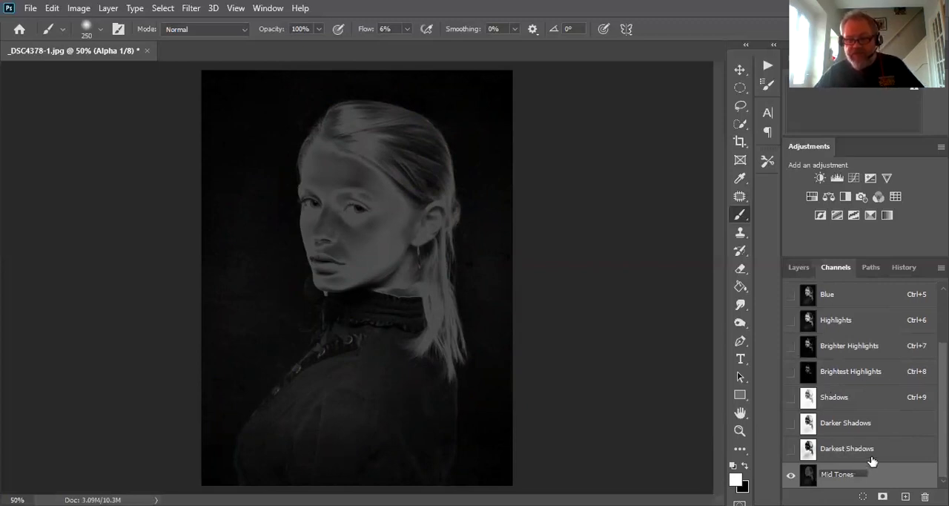
key("Return")
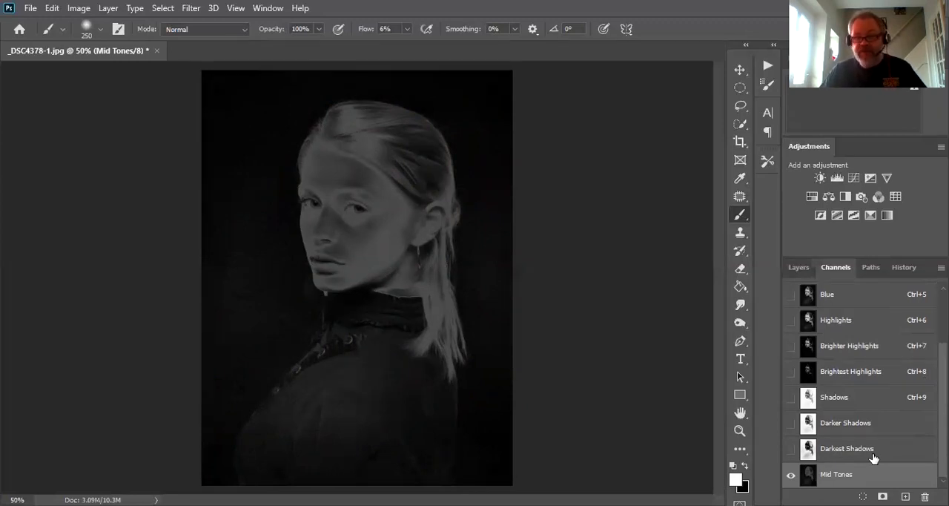
- Restore the full-colour RGB composite and go back to the layer stack
scroll(874, 458, "up", 2)
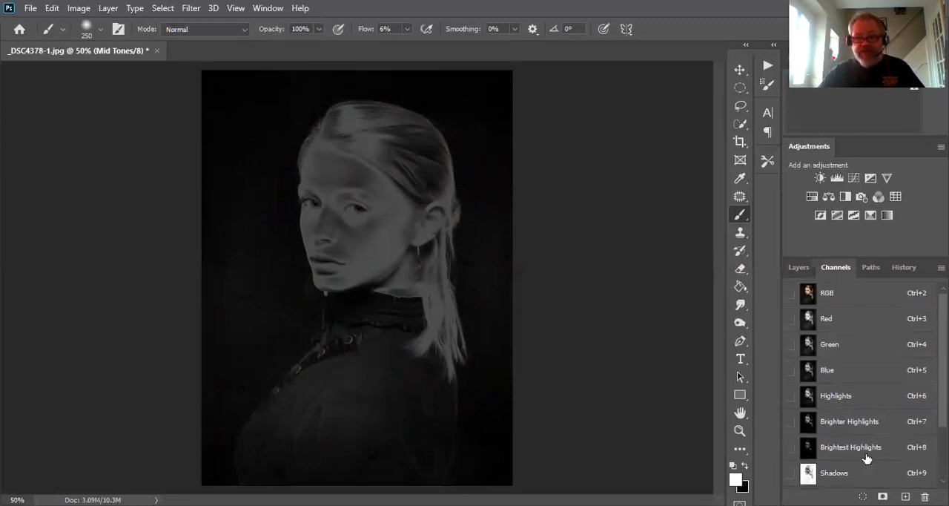
scroll(864, 462, "down", 2)
scroll(868, 460, "up", 2)
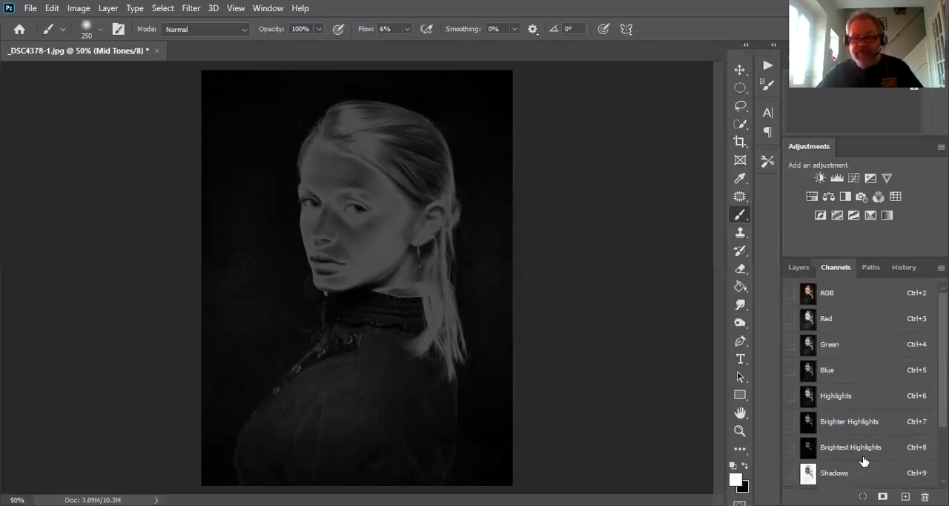
left_click(809, 292)
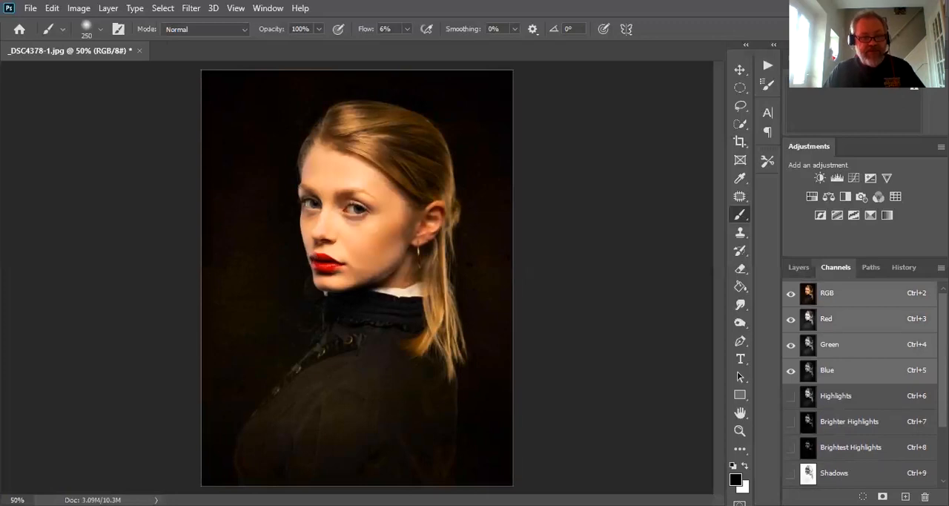
left_click(805, 272)
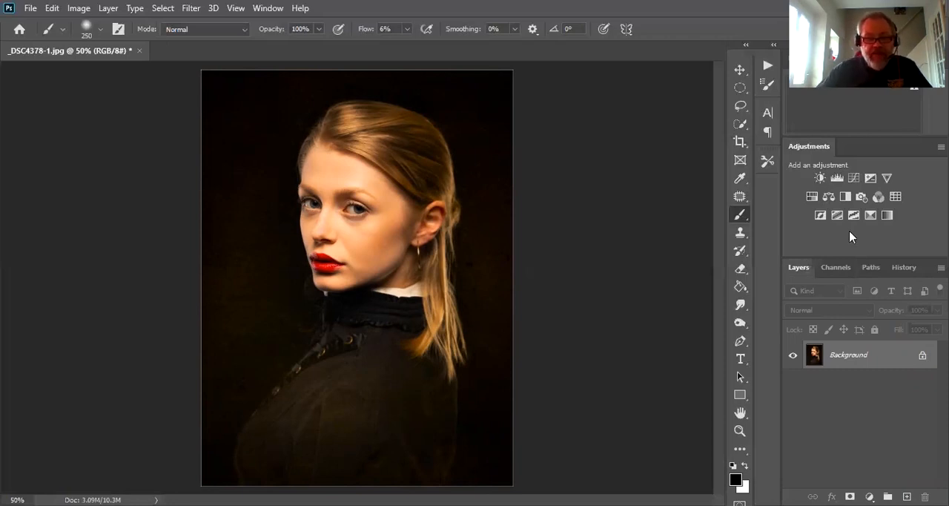
- Reduce the brush size to 45
key("bracketleft")
key("bracketleft")
key("bracketleft")
key("bracketleft")
key("bracketleft")
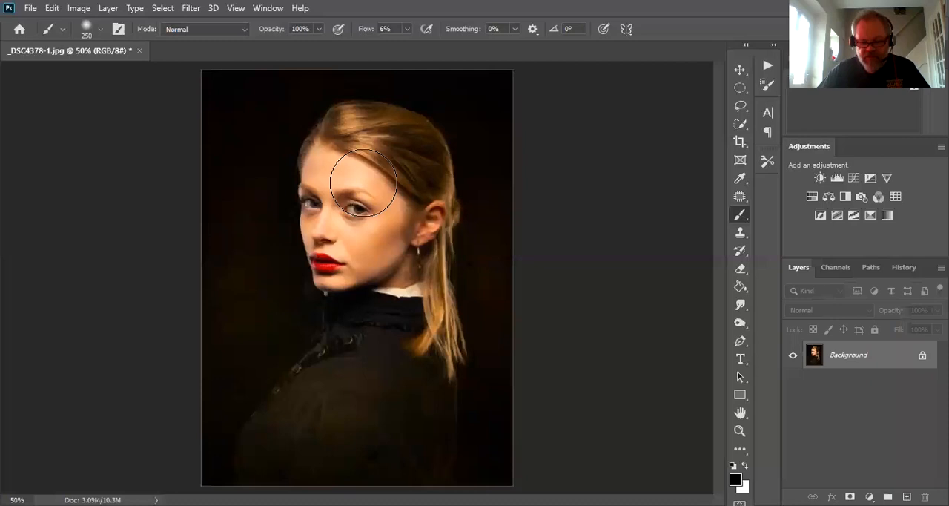
key("bracketleft")
key("bracketleft")
key("bracketleft")
key("bracketleft")
key("bracketleft")
key("bracketleft")
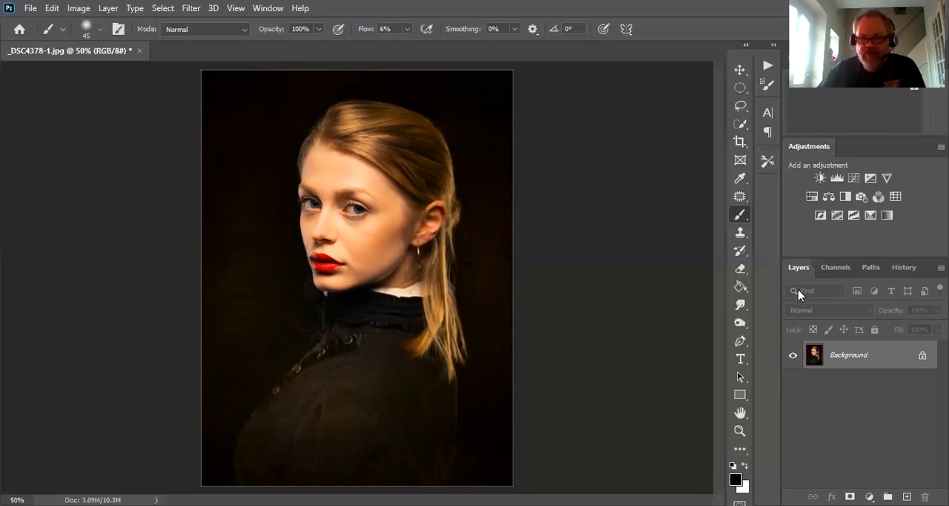
- Compare the Highlights, Brighter Highlights and Brightest Highlights masks by displaying each one in turn
left_click(832, 268)
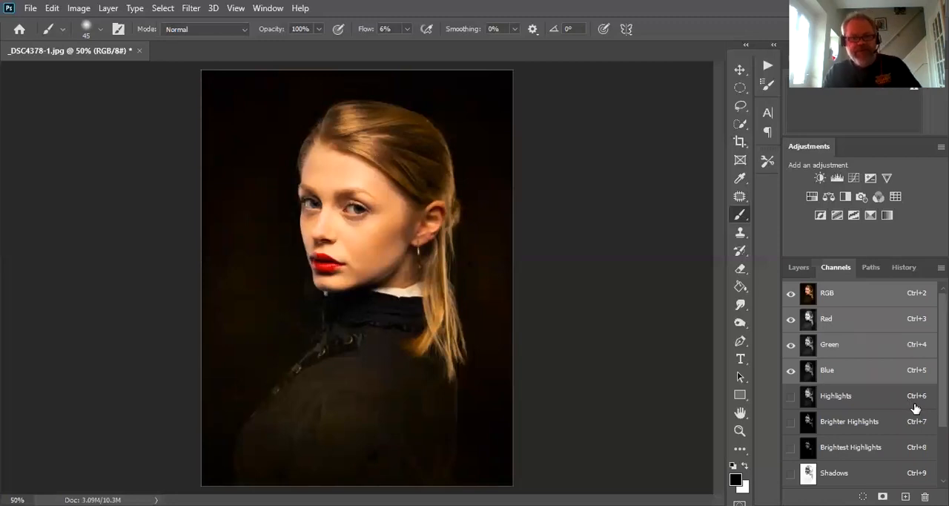
left_click(806, 393)
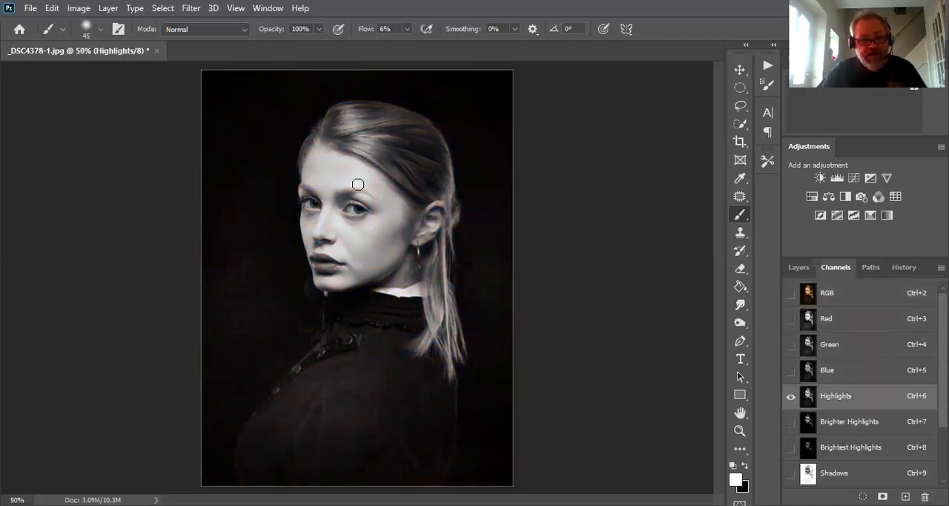
left_click(808, 423)
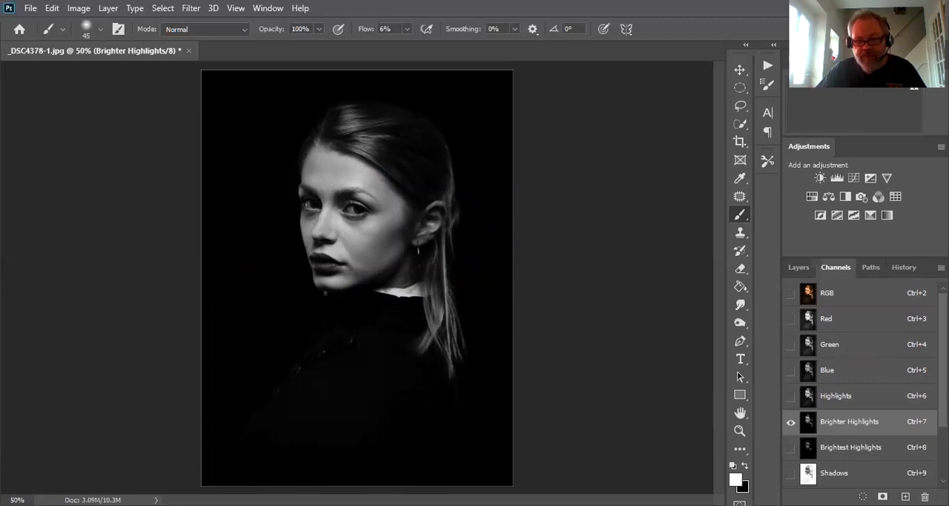
left_click(808, 448)
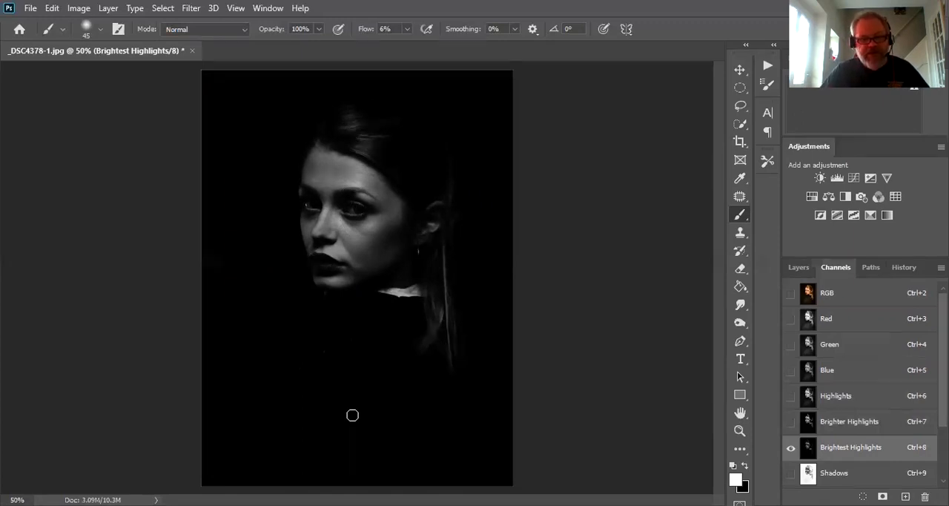
- Load Brightest Highlights as a selection over the RGB composite and add a Curves adjustment layer masked by it
left_click(806, 293)
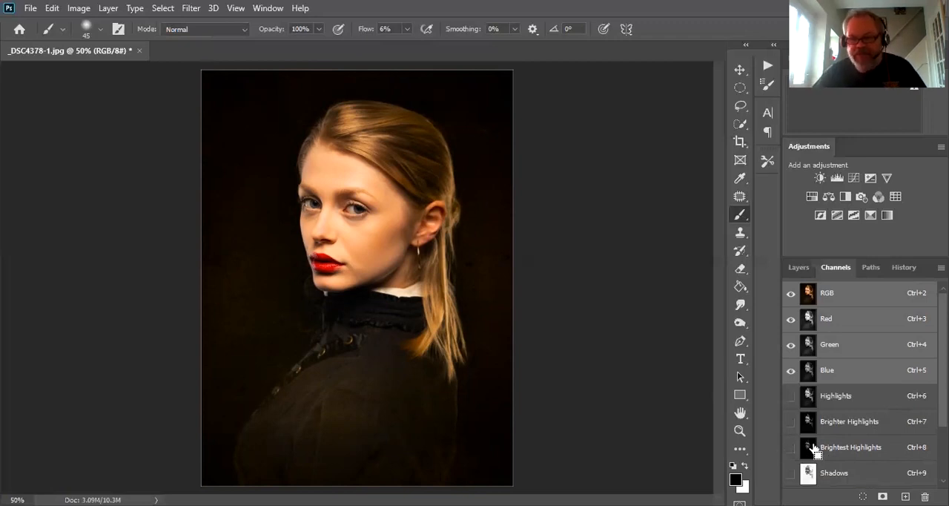
left_click(808, 450, "ctrl")
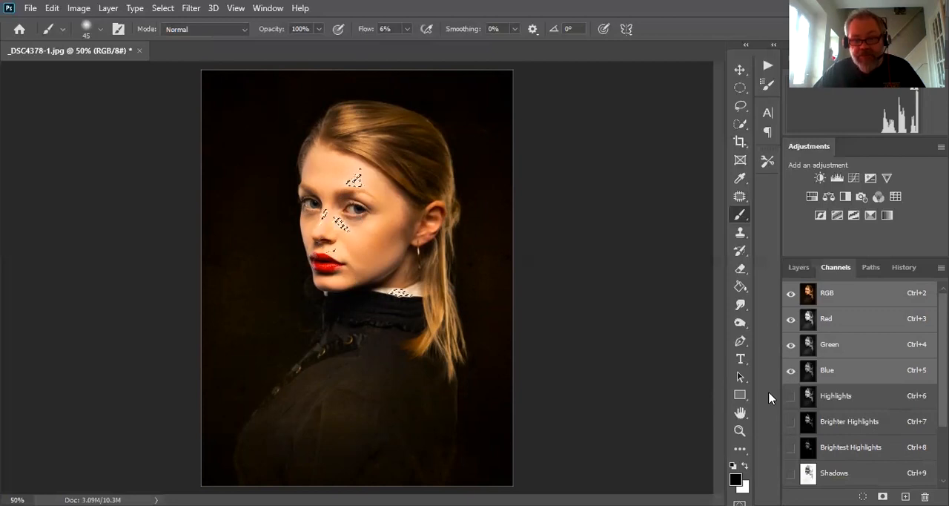
left_click(793, 269)
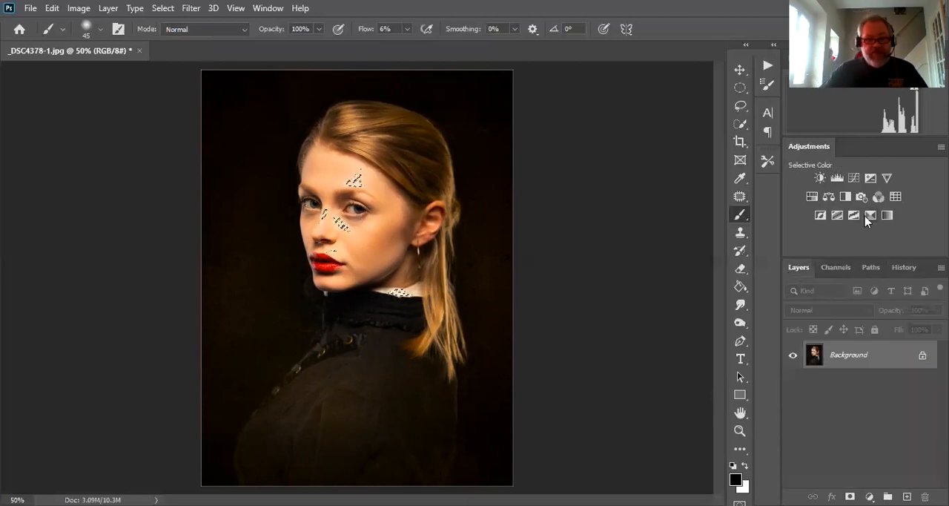
left_click(853, 180)
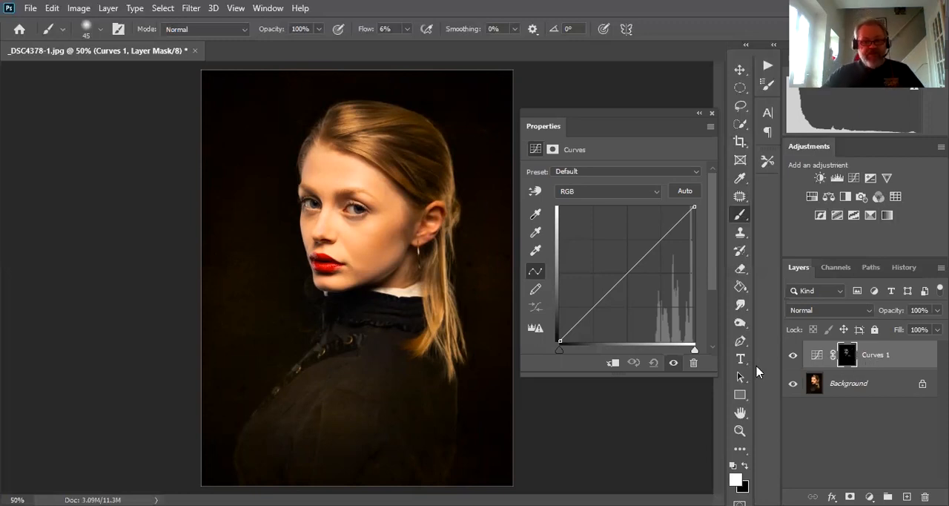
- Darken the brightest highlights by pulling the Curves midpoint down and lowering the white end point slightly
left_click(629, 272)
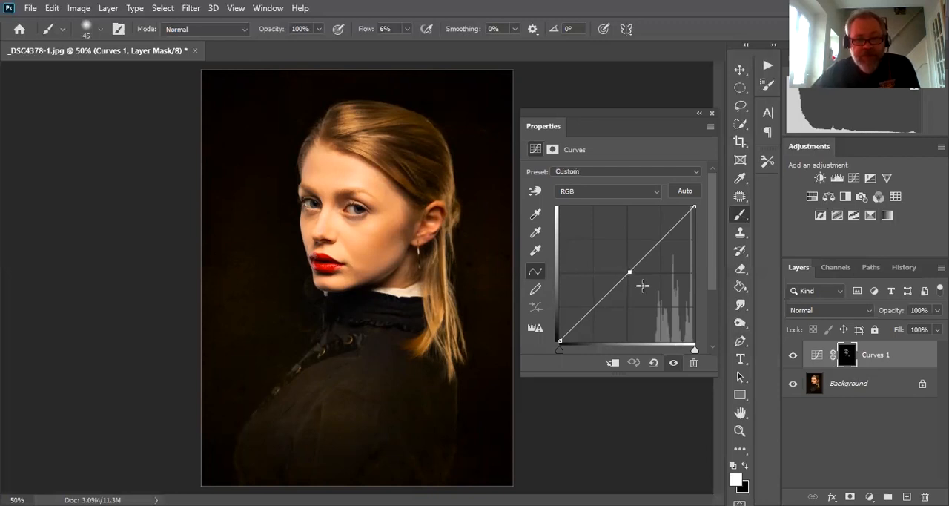
left_click_drag(629, 272, 646, 300)
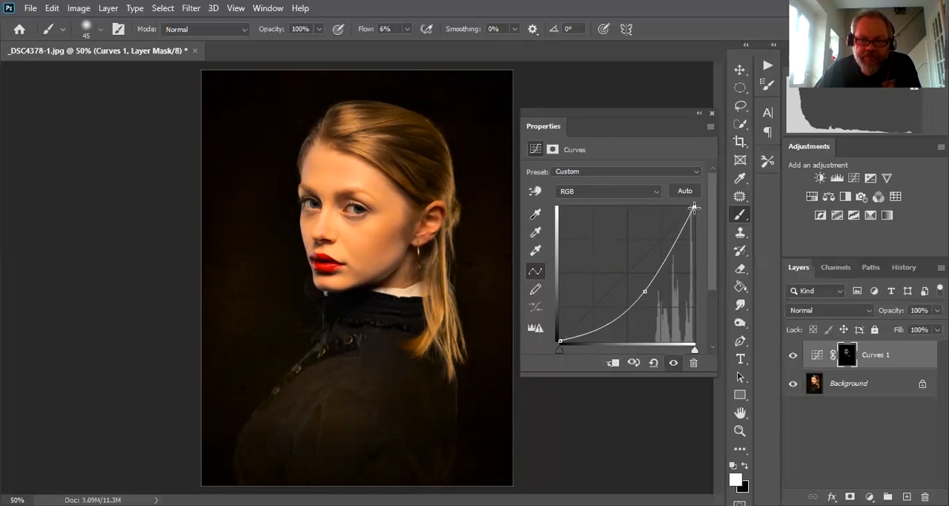
left_click_drag(693, 207, 699, 227)
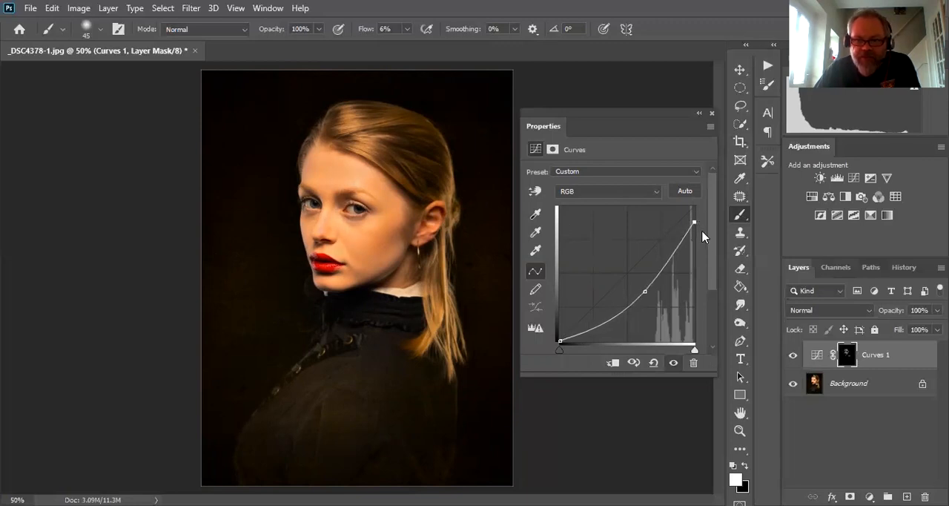
- Pull the Curves midpoint slightly lower and set the Curves 1 layer's blend mode to Luminosity
left_click_drag(645, 293, 645, 296)
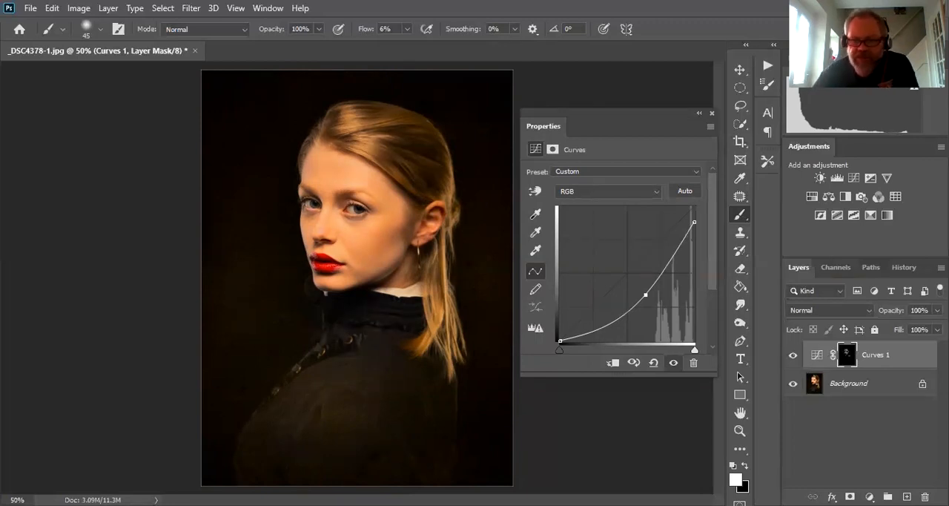
left_click(852, 310)
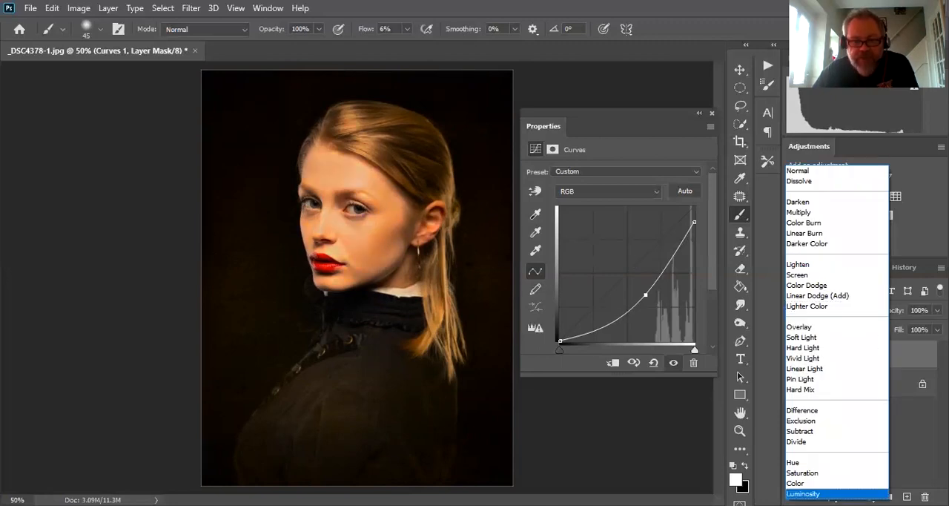
left_click(804, 493)
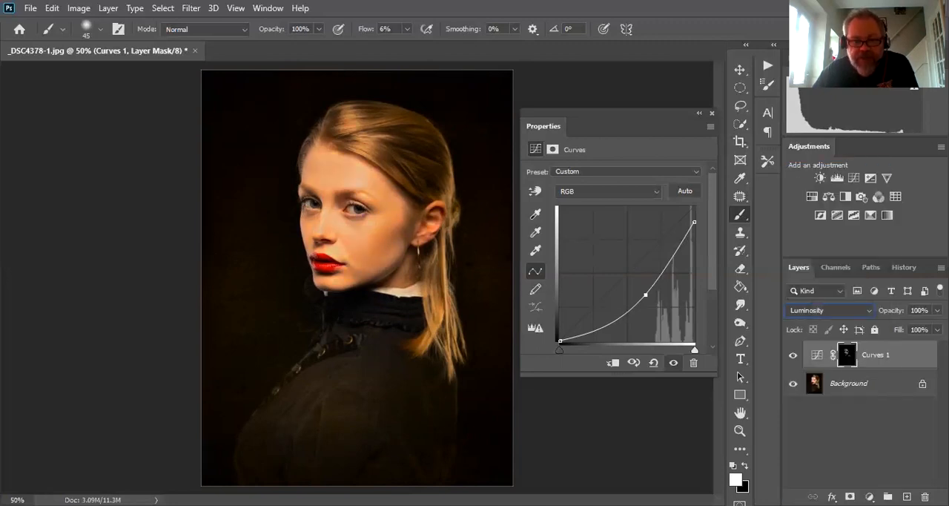
- Compare the portrait with and without the Curves 1 adjustment and display its layer mask on its own
left_click(794, 356)
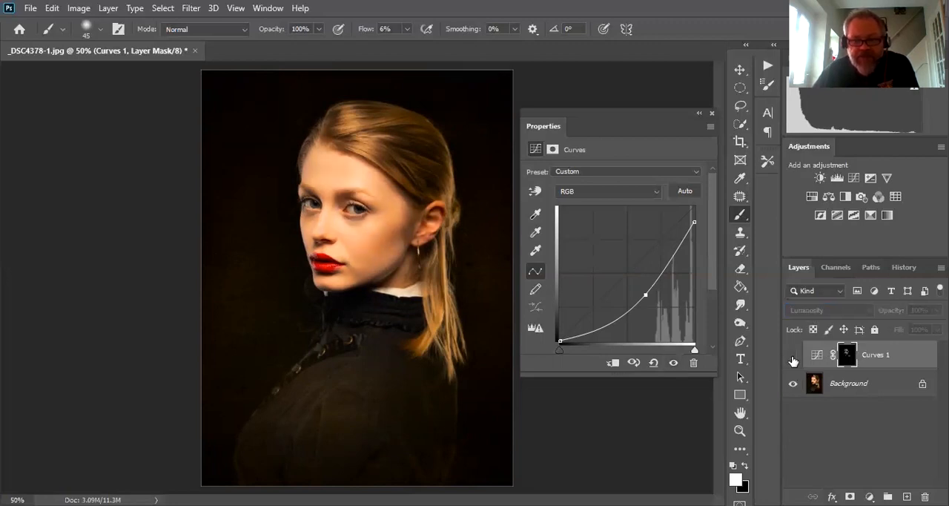
left_click(794, 357)
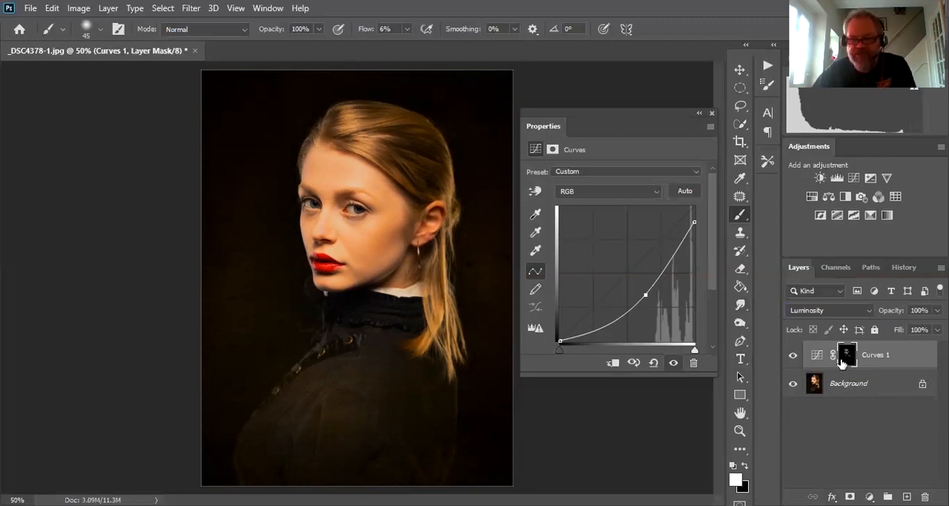
left_click(843, 359)
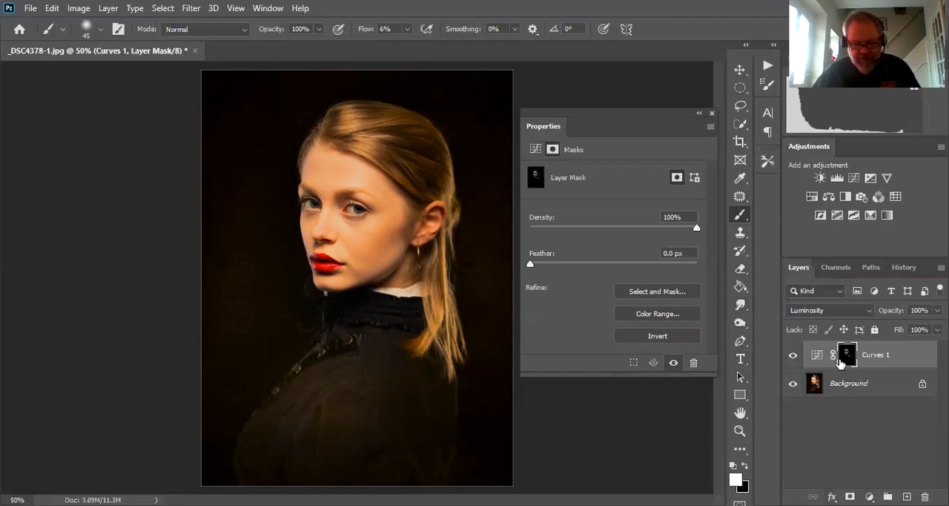
left_click(842, 359, "alt")
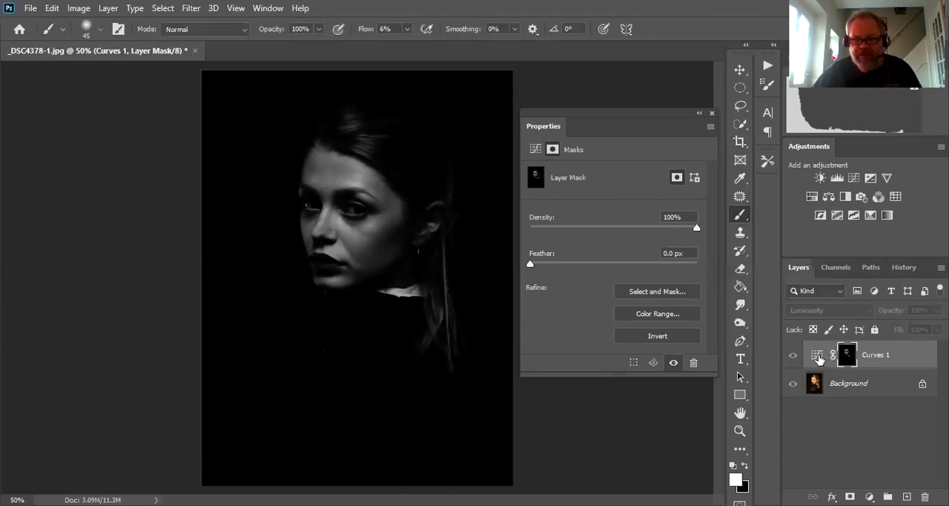
- Group the Curves 1 layer and add a black layer mask to the group to hide its adjustment
left_click(818, 357)
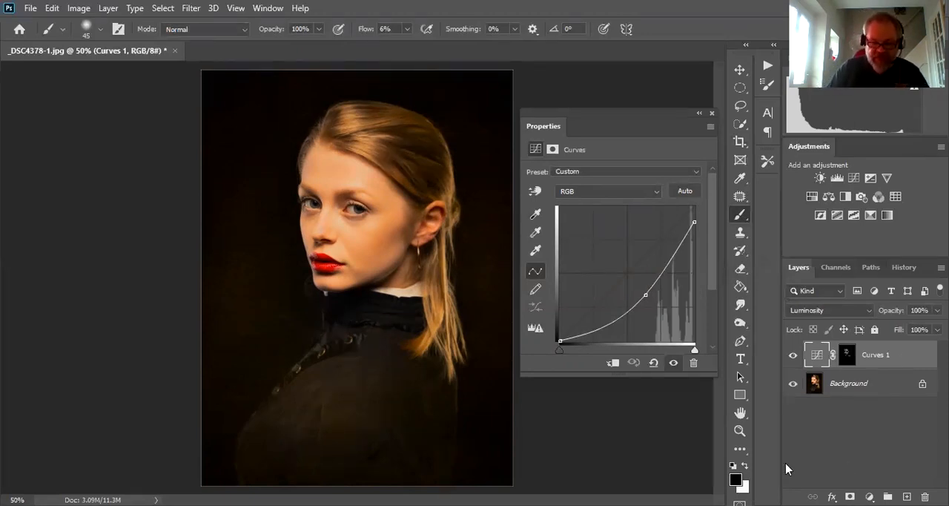
key("ctrl+g")
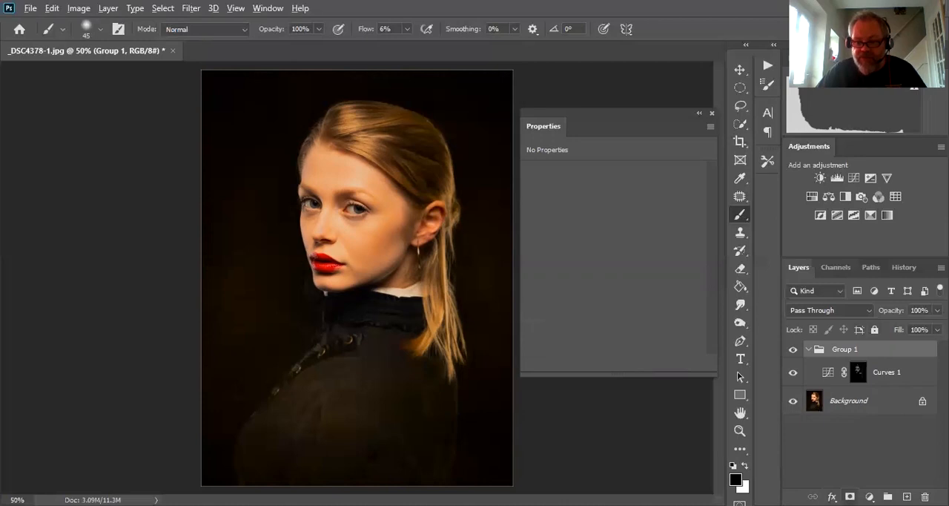
left_click(850, 497, "alt")
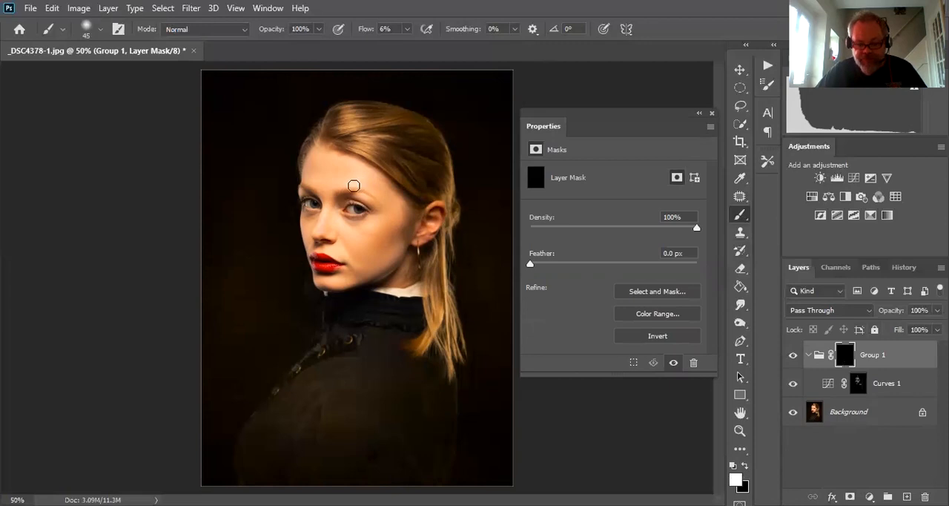
- Paint white over the forehead and cheek highlights on the Group 1 mask with an 80 px brush, and check the masked effect
key("bracketright")
key("bracketright")
key("bracketright")
key("bracketright")
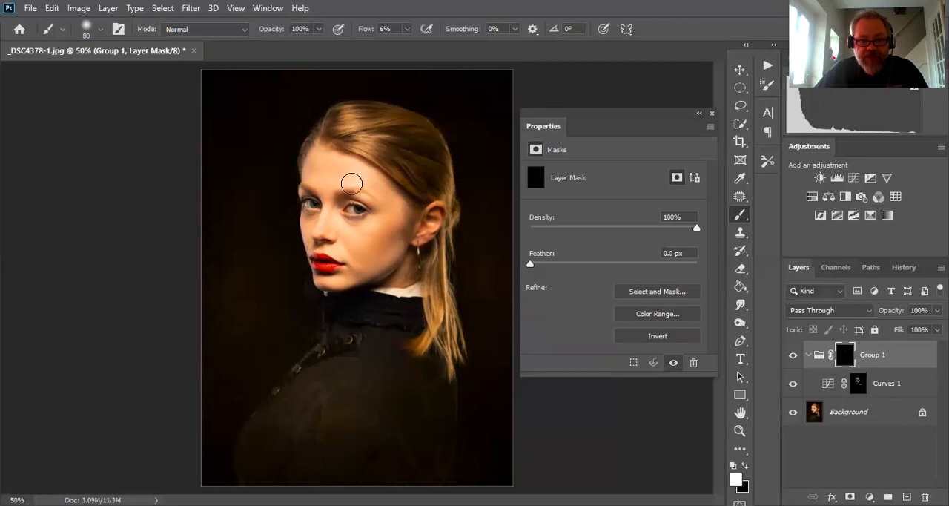
left_click_drag(356, 183, 371, 192)
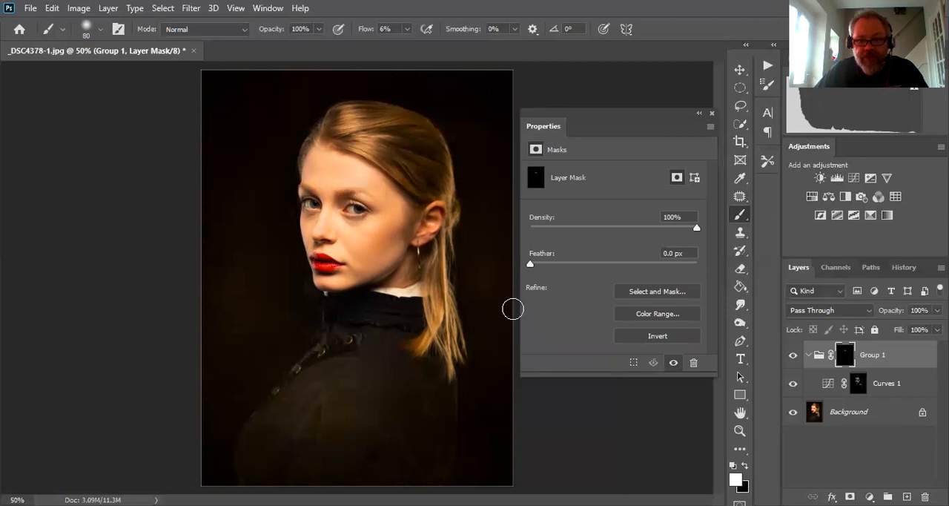
left_click(793, 356)
left_click(794, 356)
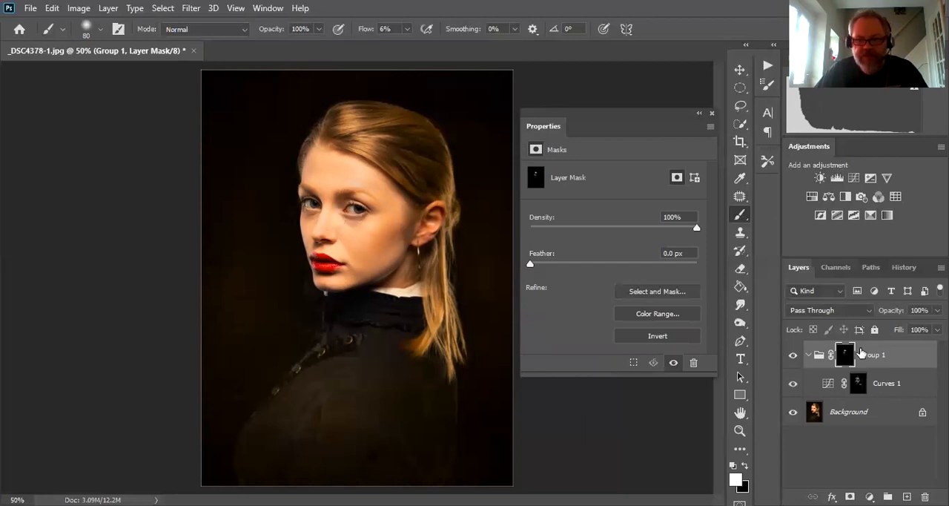
left_click(800, 355)
left_click(796, 354)
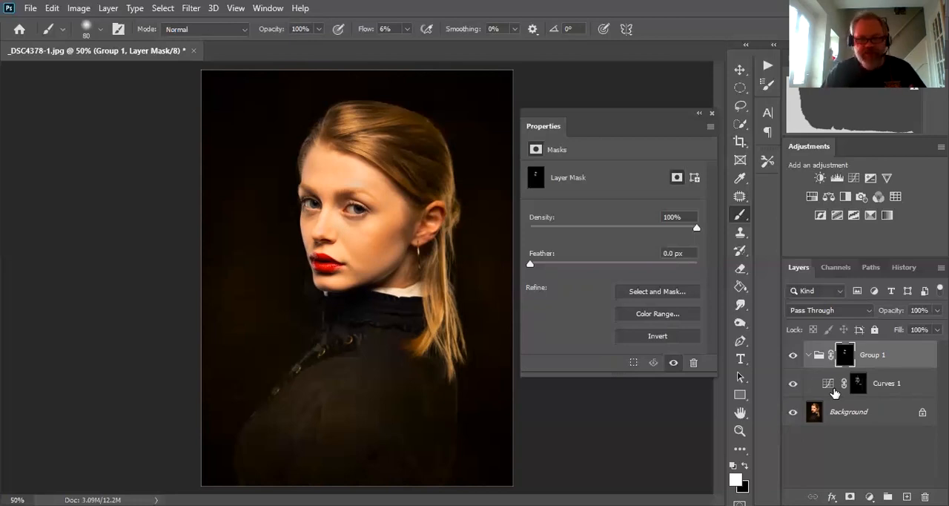
left_click(846, 359, "alt")
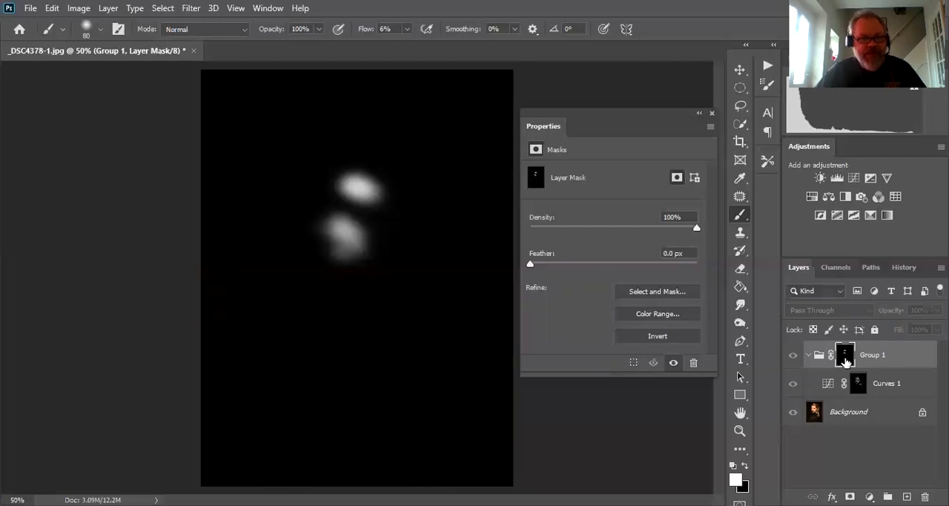
left_click(846, 359, "alt")
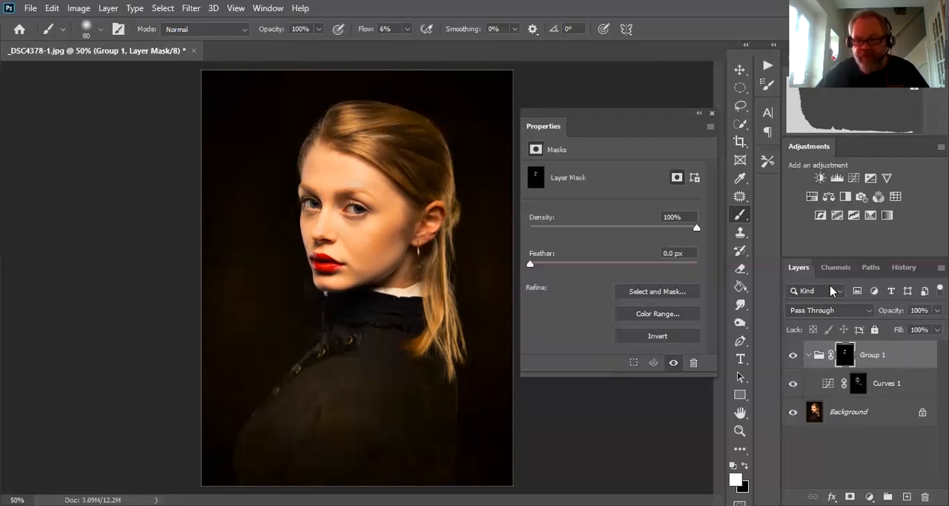
- Compare the Shadows, Darker Shadows and Darkest Shadows masks by displaying each one in turn
left_click(839, 267)
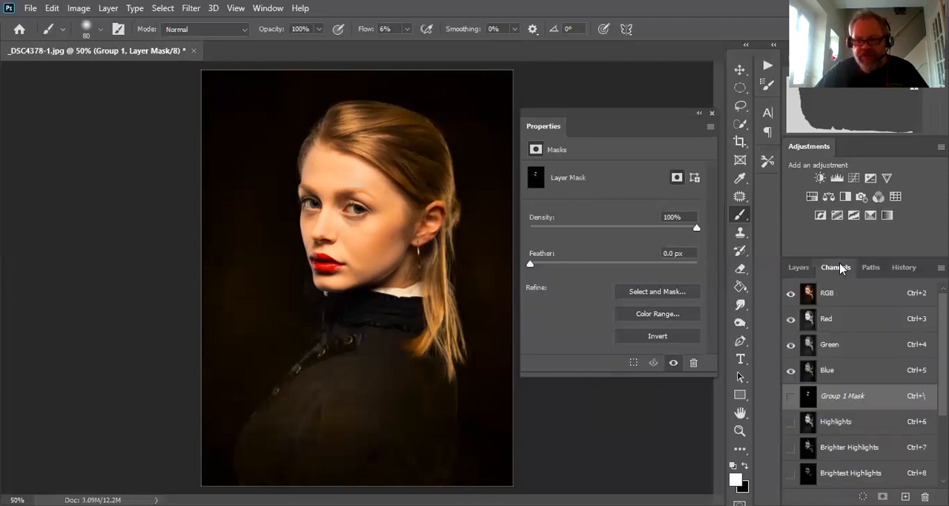
scroll(880, 349, "down", 3)
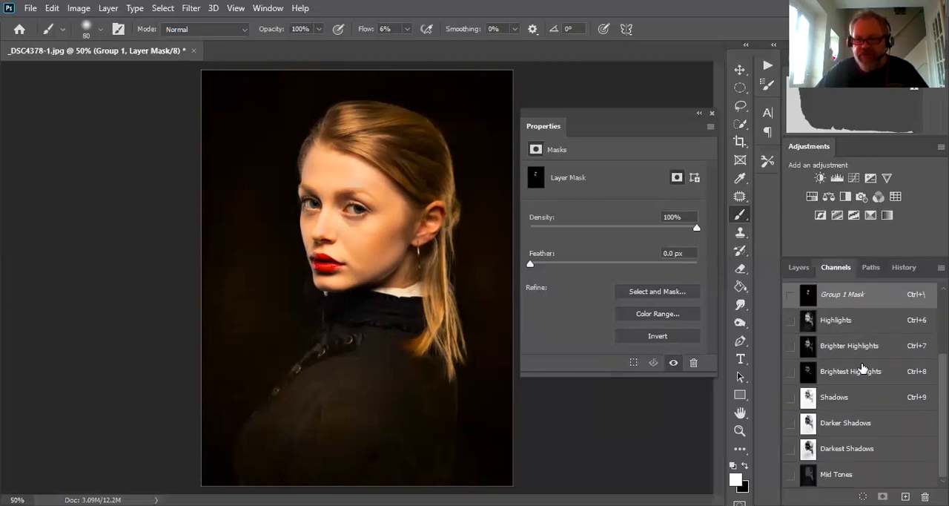
left_click(839, 399)
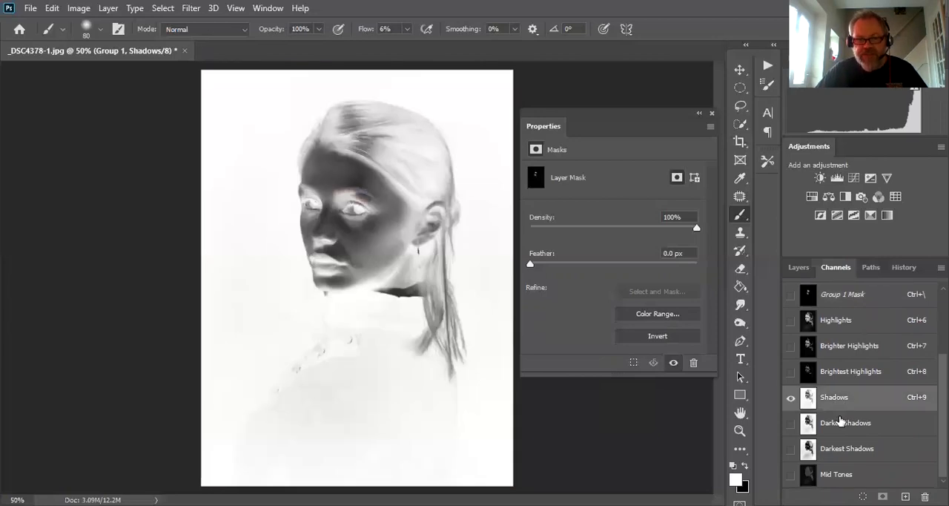
left_click(840, 433)
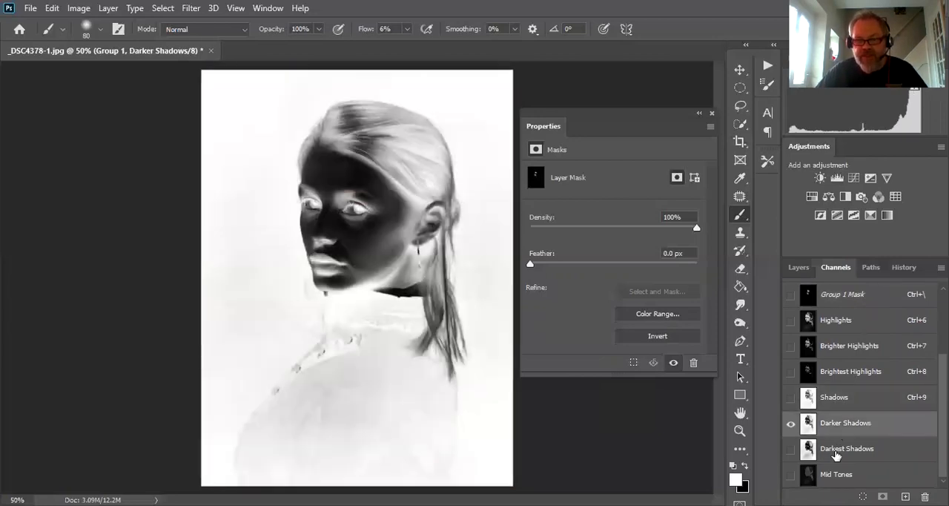
left_click(836, 456)
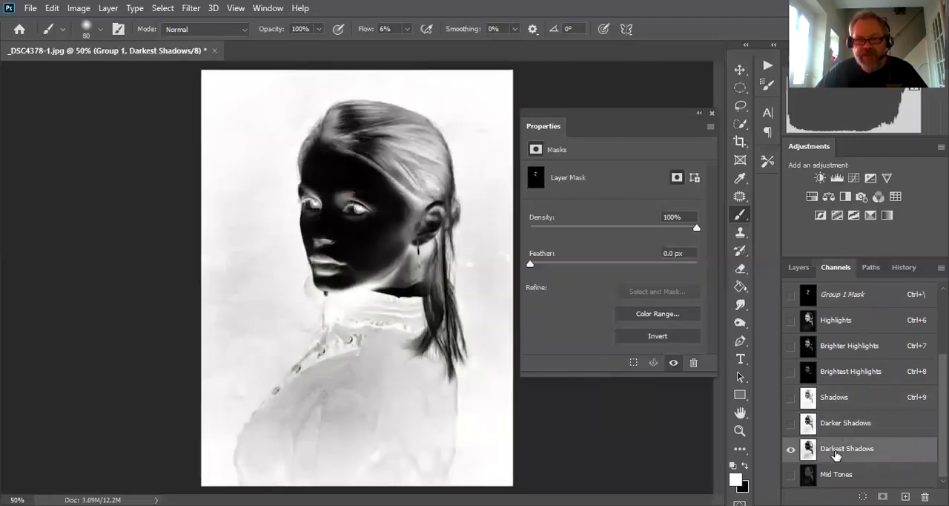
left_click(831, 402)
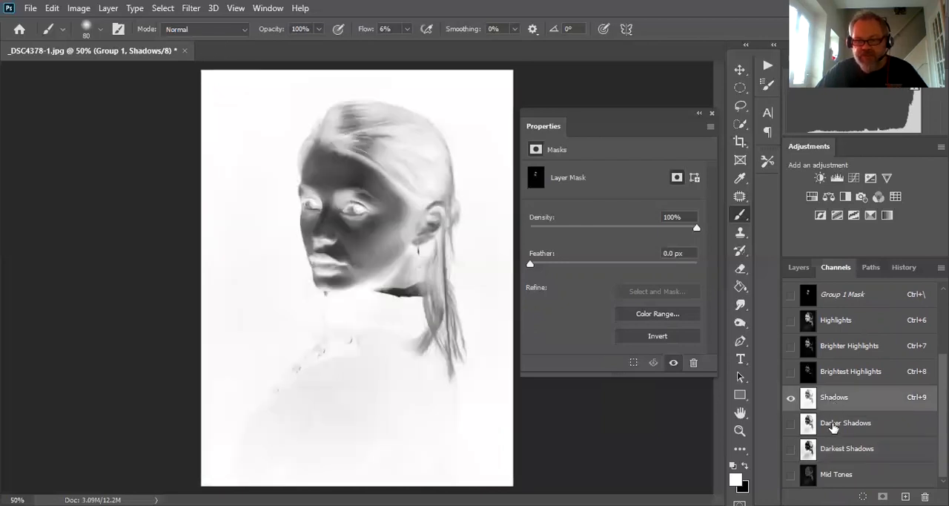
left_click(833, 428)
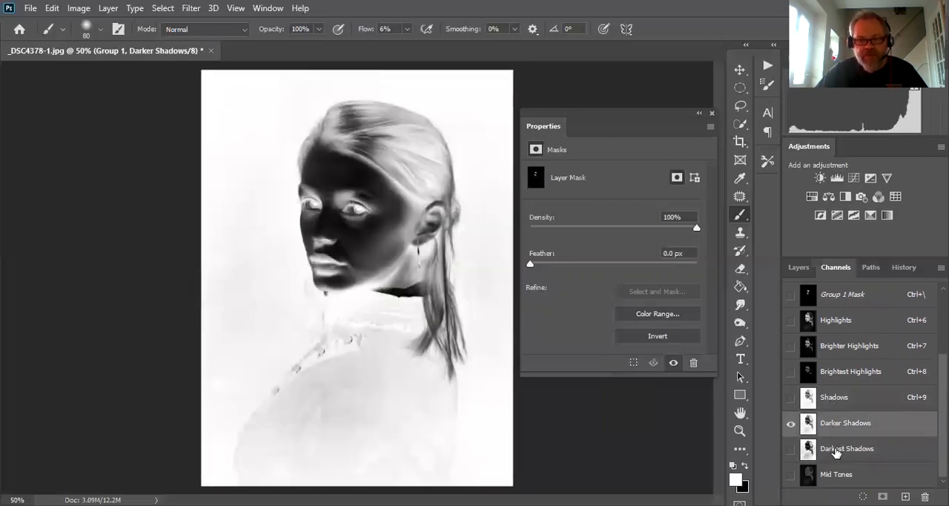
left_click(835, 450)
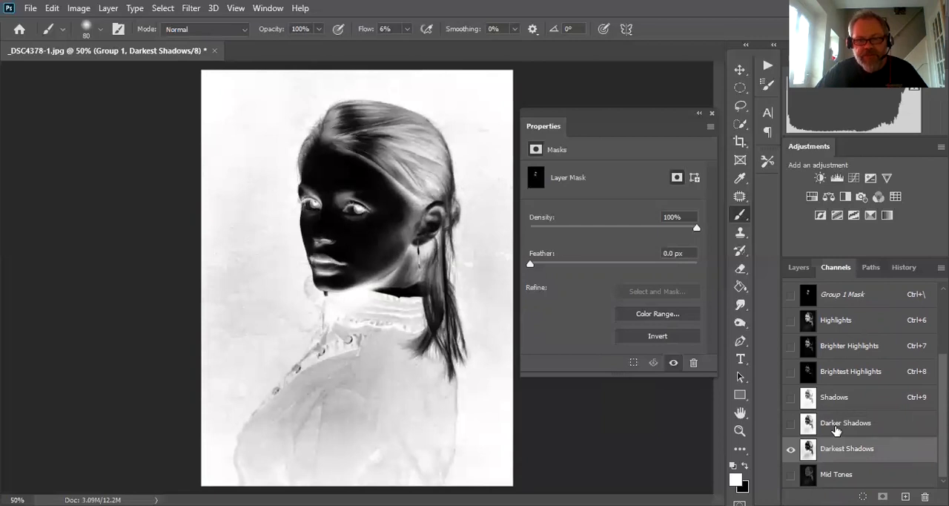
left_click(836, 430)
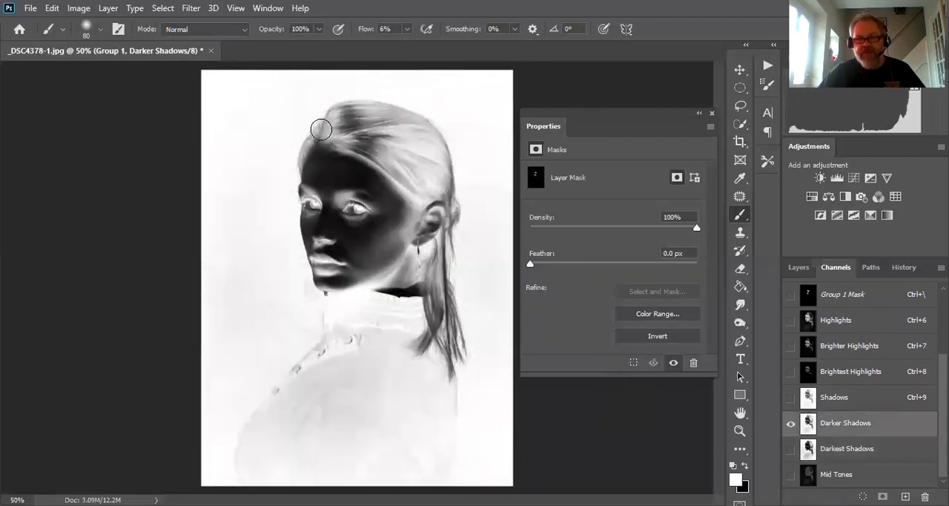
- Load Darker Shadows as a selection over the RGB composite and add a Curves adjustment layer masked by it
scroll(845, 300, "up", 4)
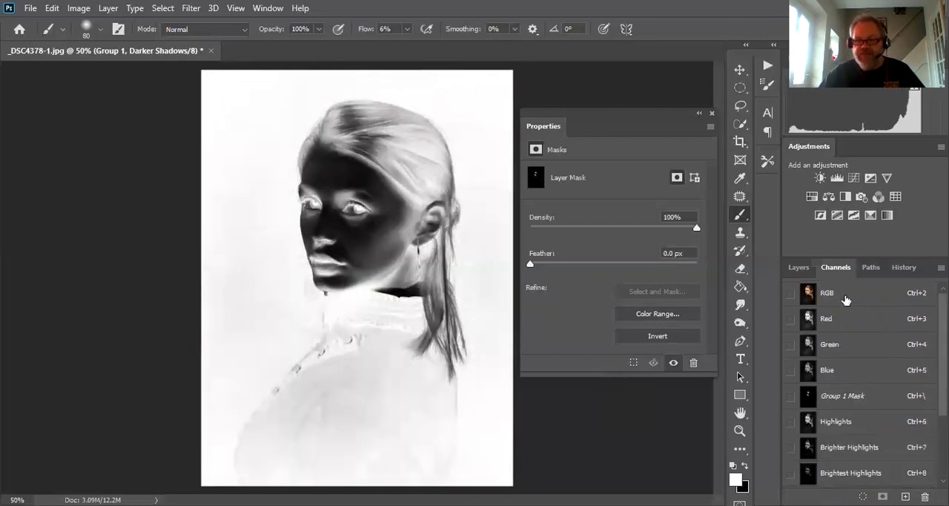
left_click(846, 300)
scroll(860, 360, "down", 2)
scroll(859, 362, "down", 2)
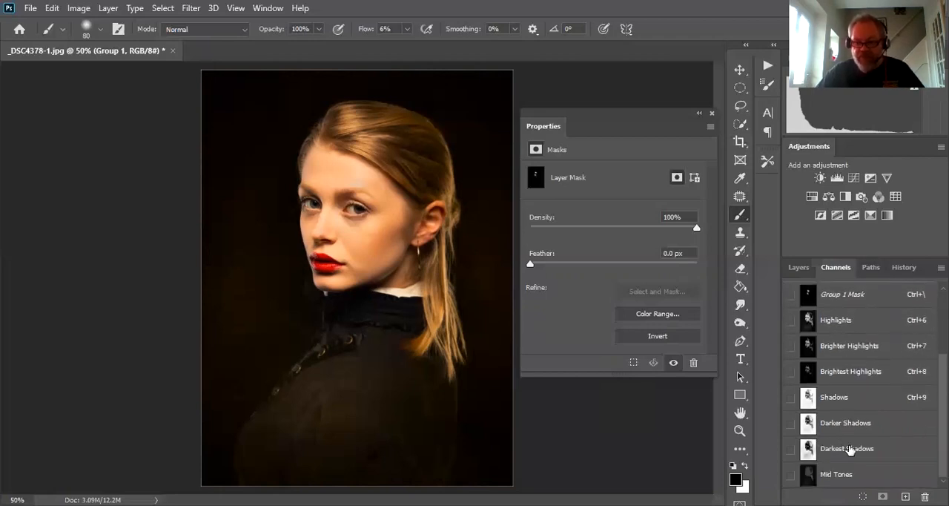
left_click(809, 429, "ctrl")
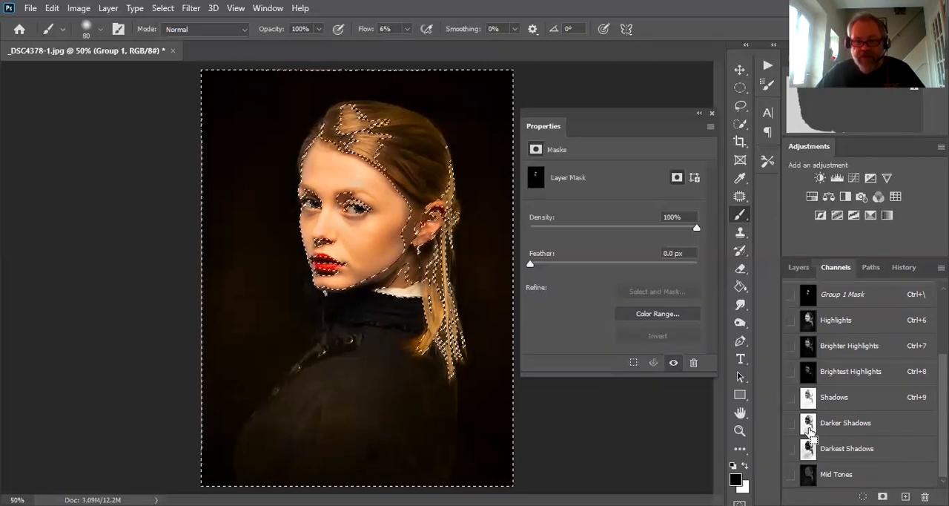
left_click(800, 267)
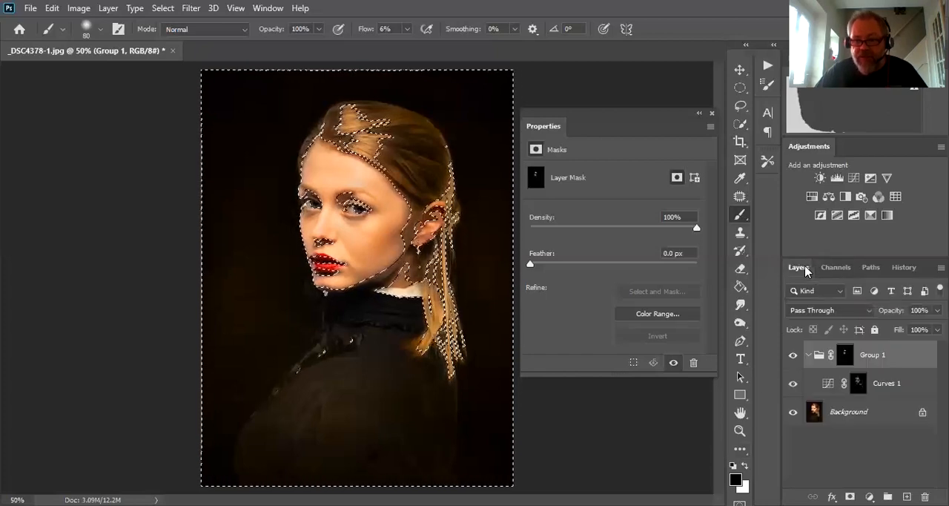
left_click(855, 180)
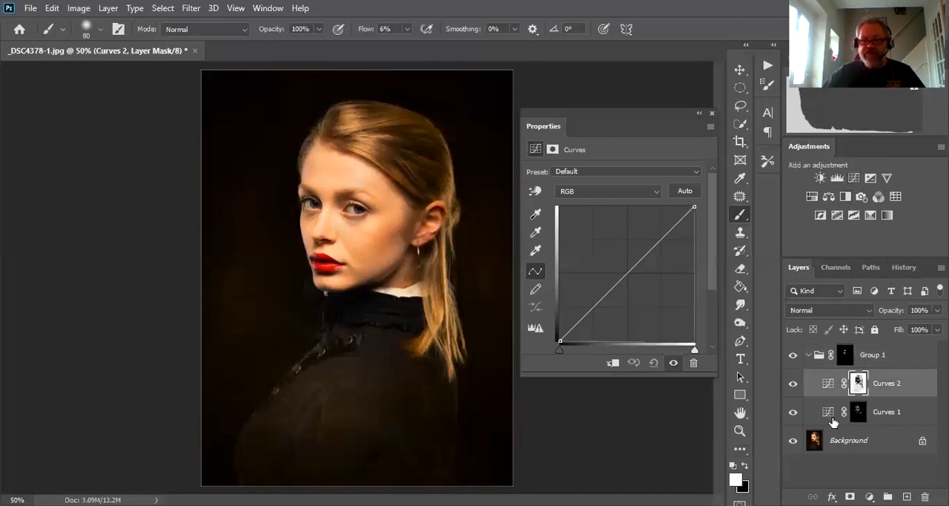
- Move the Curves 2 layer out of Group 1 to the top of the stack and raise its midpoint to brighten the shadows
left_click_drag(826, 387, 831, 345)
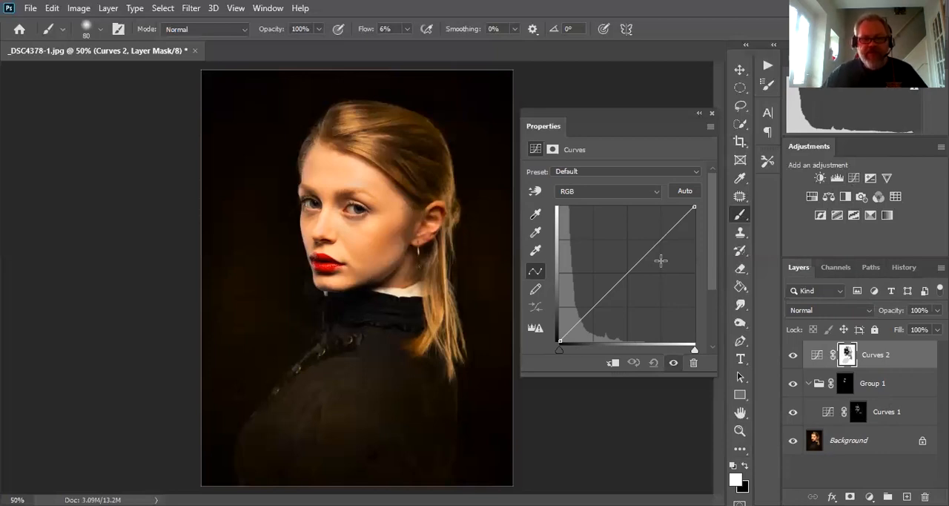
left_click_drag(630, 269, 622, 257)
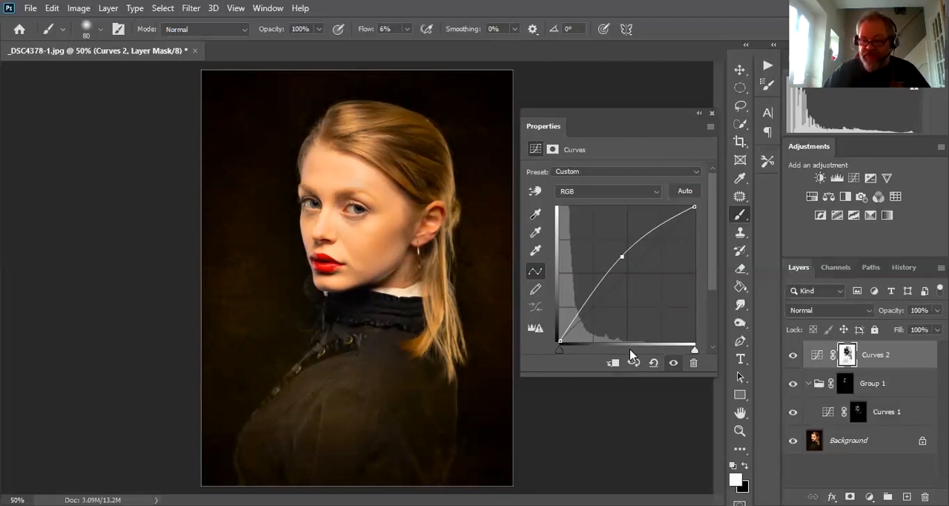
- Group the Curves 2 layer and add a black layer mask to the new group
left_click(816, 354)
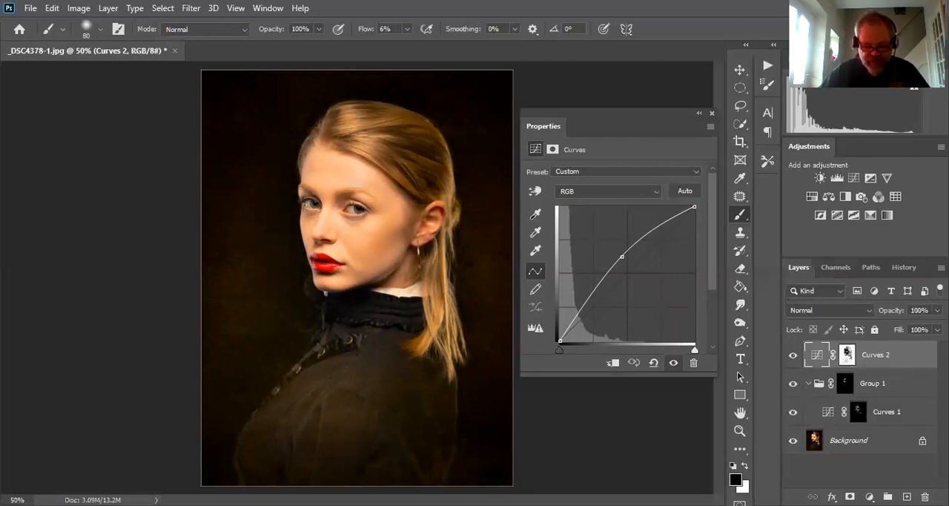
key("ctrl+g")
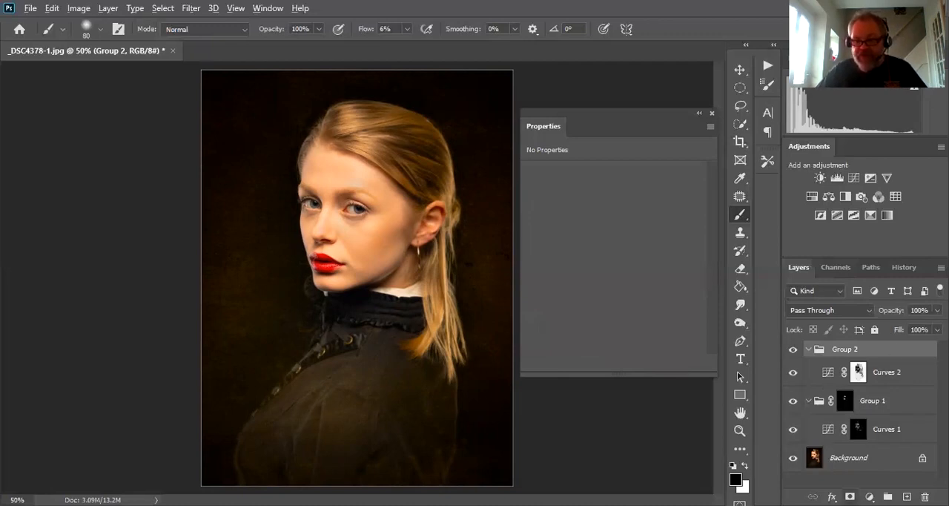
left_click(850, 497, "alt")
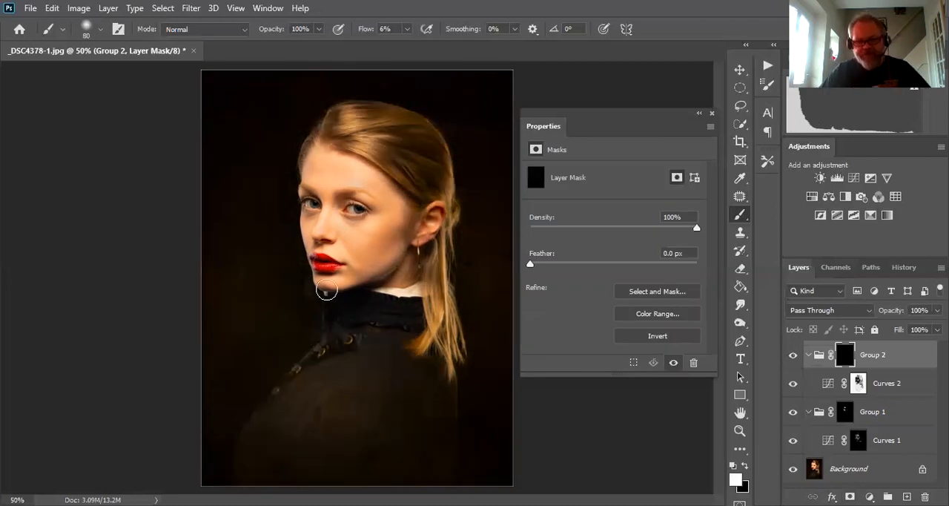
- Enlarge the brush to 175 px and paint white on Group 2's mask over the top and side of the hair
key("bracketright")
key("bracketright")
key("bracketright")
key("bracketright")
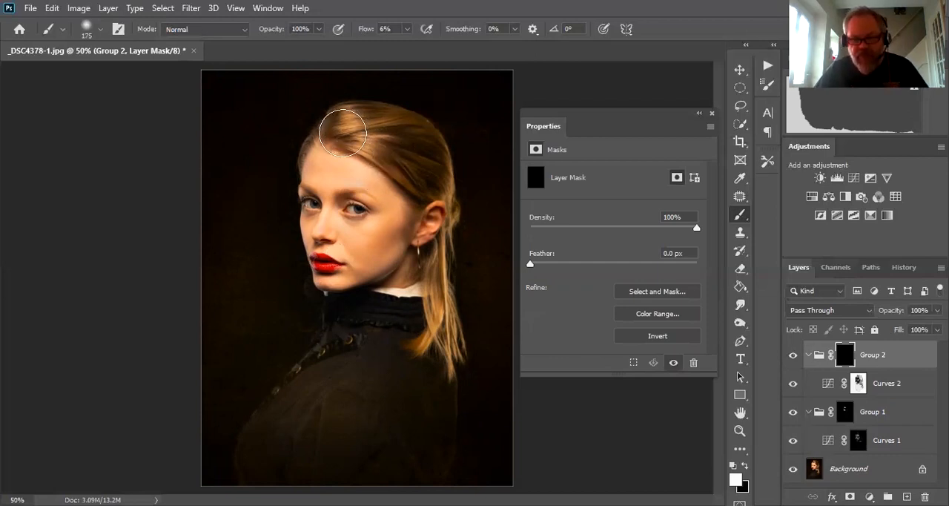
mouse_move(345, 133)
left_mouse_down()
mouse_move(426, 190)
mouse_move(408, 141)
mouse_move(360, 118)
mouse_move(344, 135)
mouse_move(366, 131)
mouse_move(410, 150)
mouse_move(432, 177)
mouse_move(356, 136)
mouse_move(370, 131)
mouse_move(427, 169)
mouse_move(391, 136)
mouse_move(355, 134)
mouse_move(399, 145)
mouse_move(428, 168)
mouse_move(348, 129)
mouse_move(418, 178)
mouse_move(391, 138)
mouse_move(353, 131)
mouse_move(385, 170)
left_mouse_up()
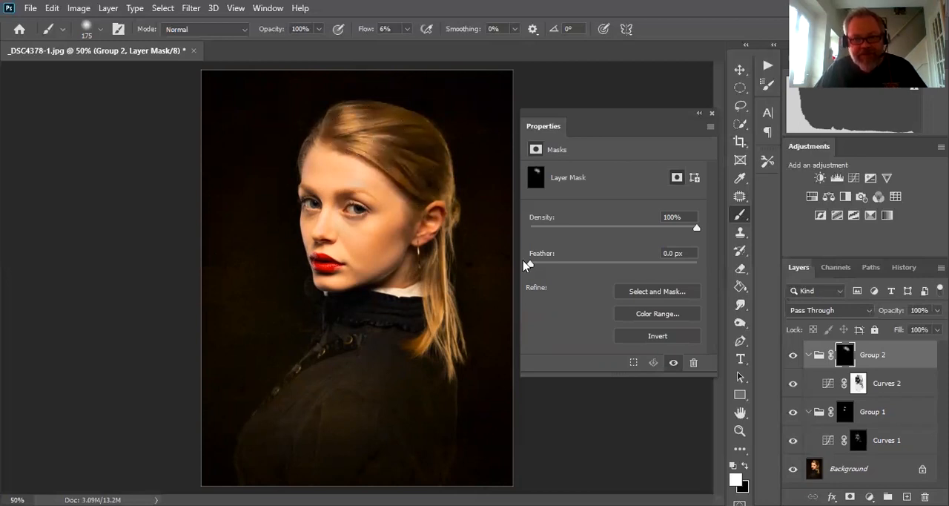
left_click(793, 356)
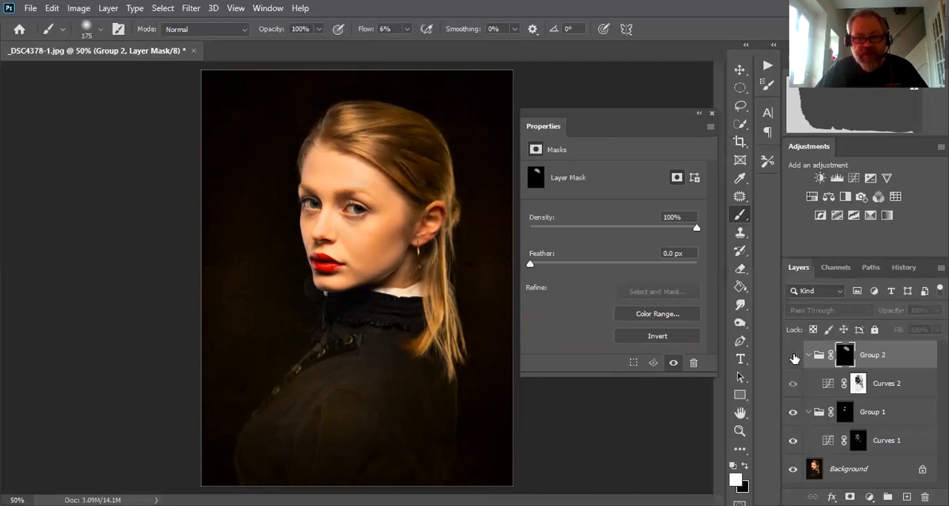
left_click(793, 357)
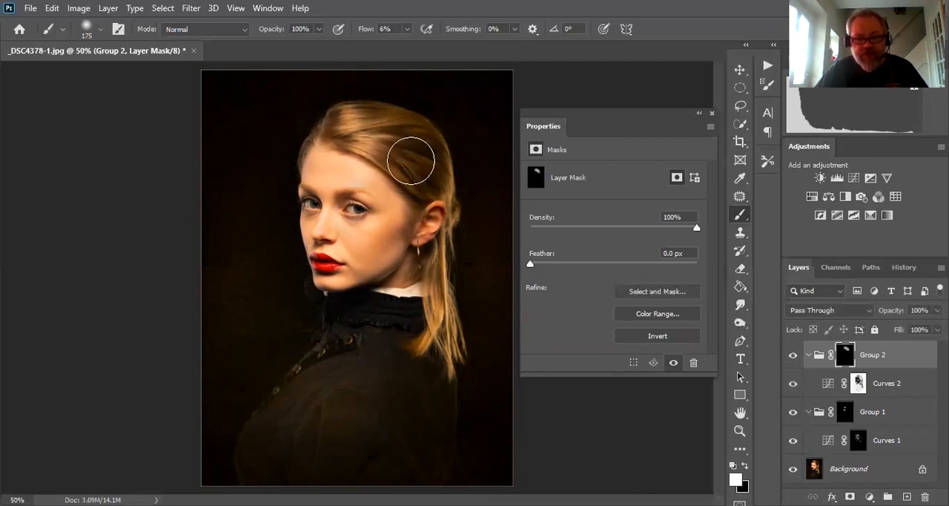
mouse_move(417, 172)
left_mouse_down()
mouse_move(427, 181)
mouse_move(411, 154)
left_mouse_up()
- Compare the portrait with Group 2 and its mask switched off and on, and review the Curves 2 curve
left_click(793, 356)
left_click(793, 357)
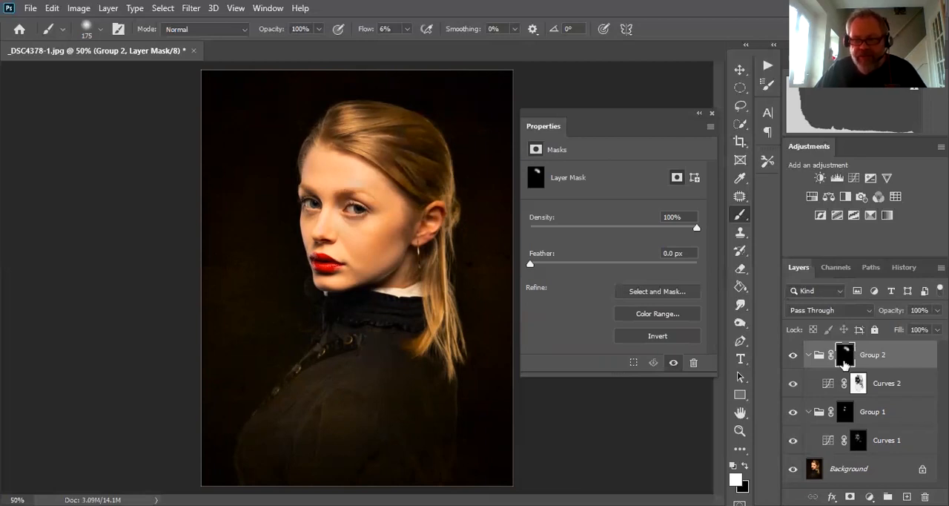
left_click(845, 358, "shift")
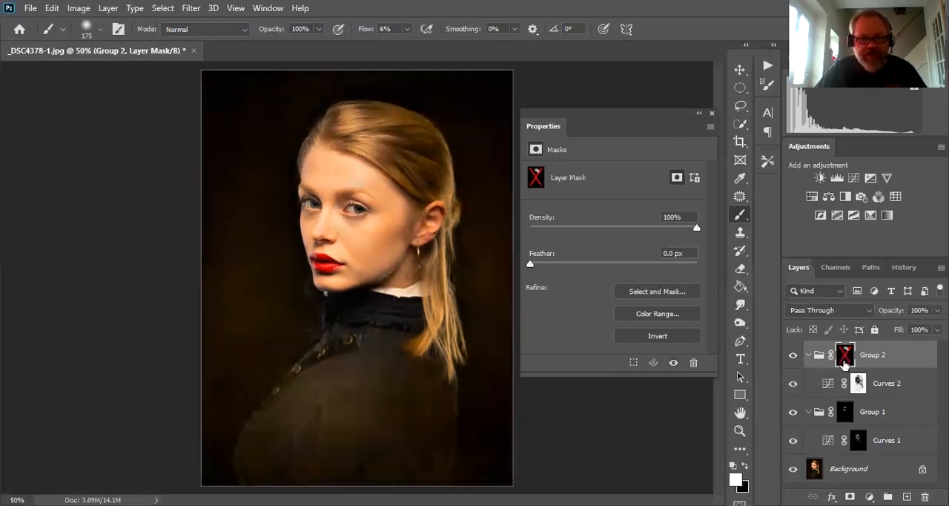
left_click(845, 358, "shift")
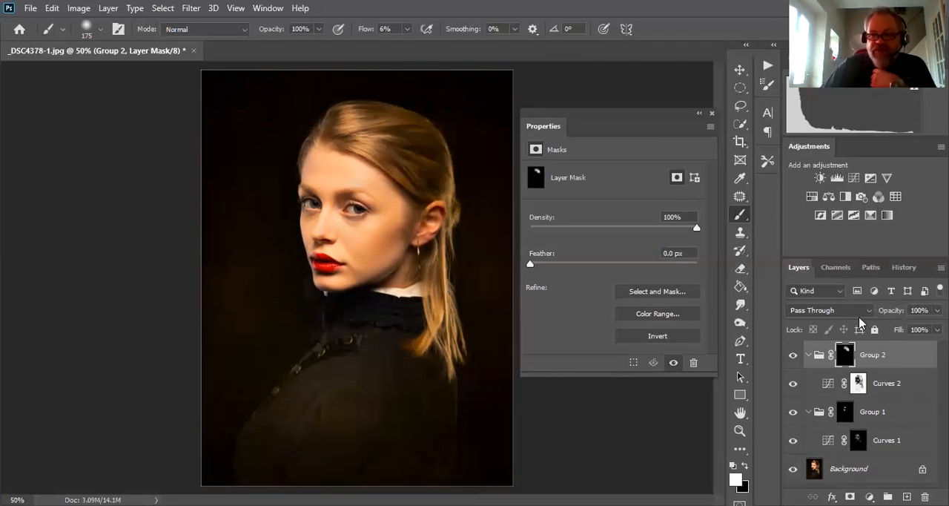
left_click(910, 386)
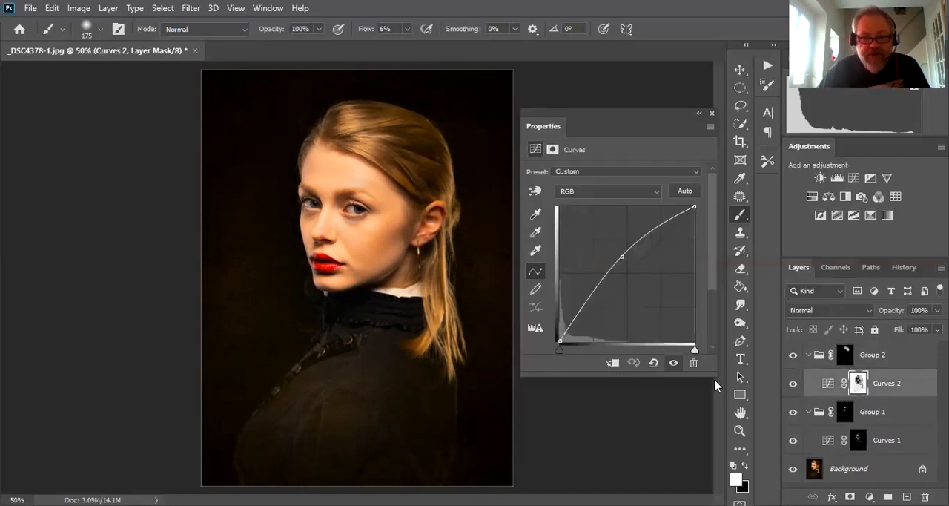
left_click(816, 364)
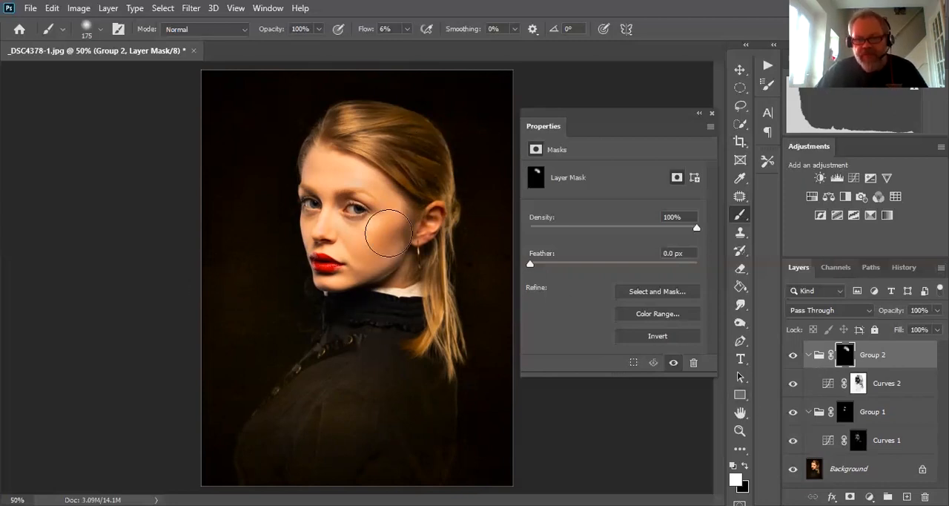
- Load the Mid Tones mask as a selection and add a Hue/Saturation adjustment layer masked by it
left_click(836, 267)
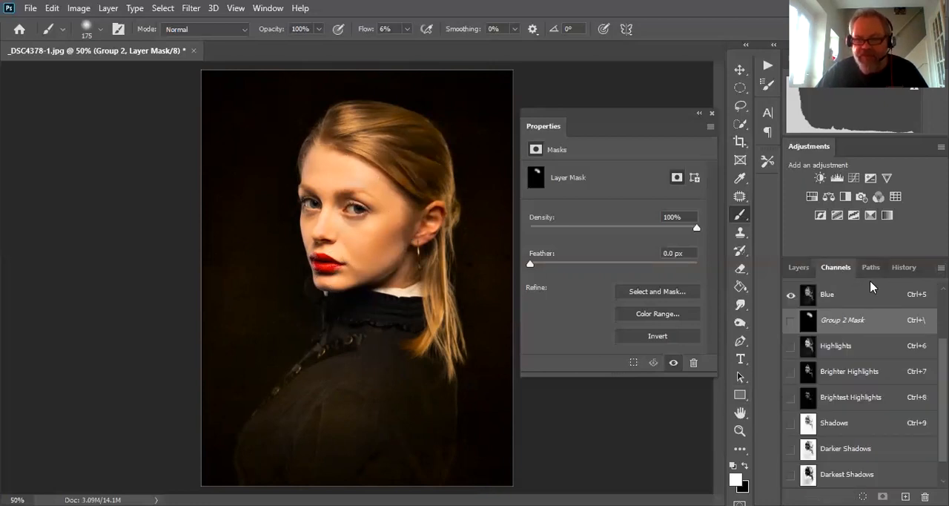
scroll(905, 430, "down", 1)
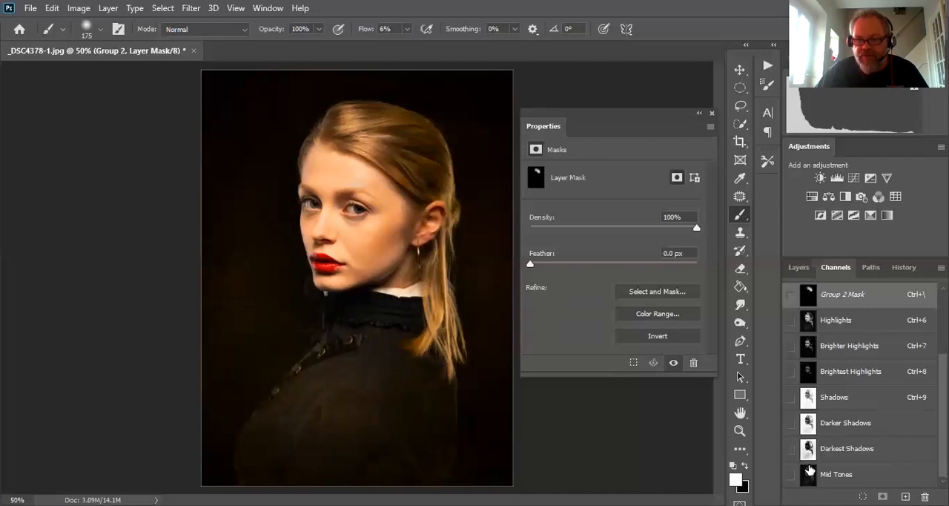
scroll(873, 434, "up", 4)
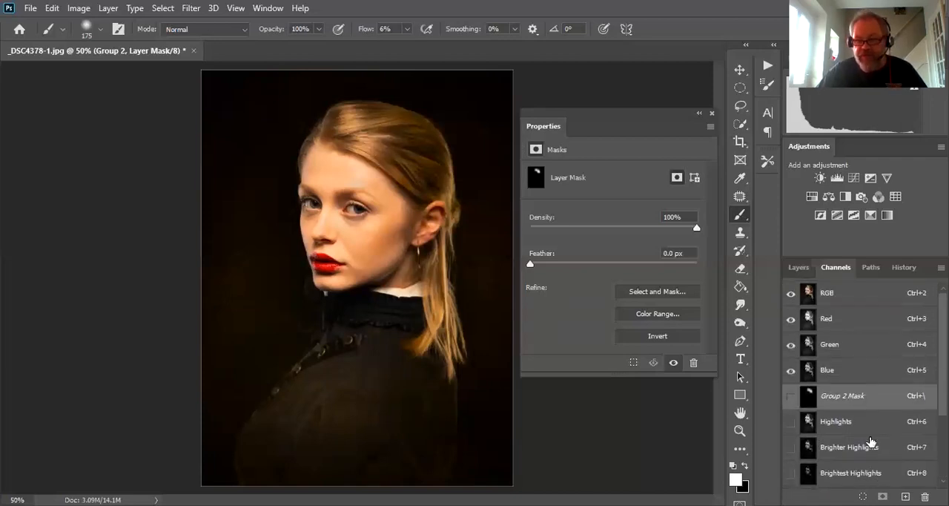
scroll(892, 402, "down", 4)
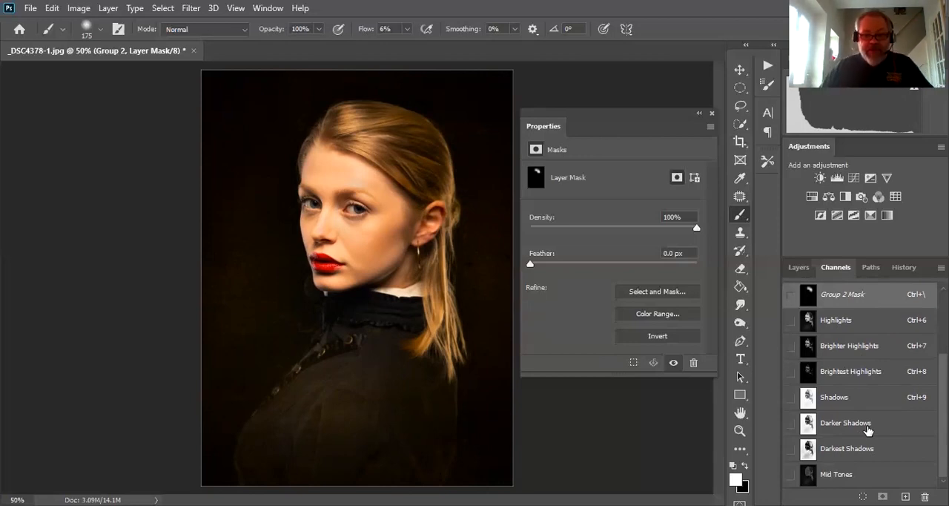
scroll(868, 360, "up", 1)
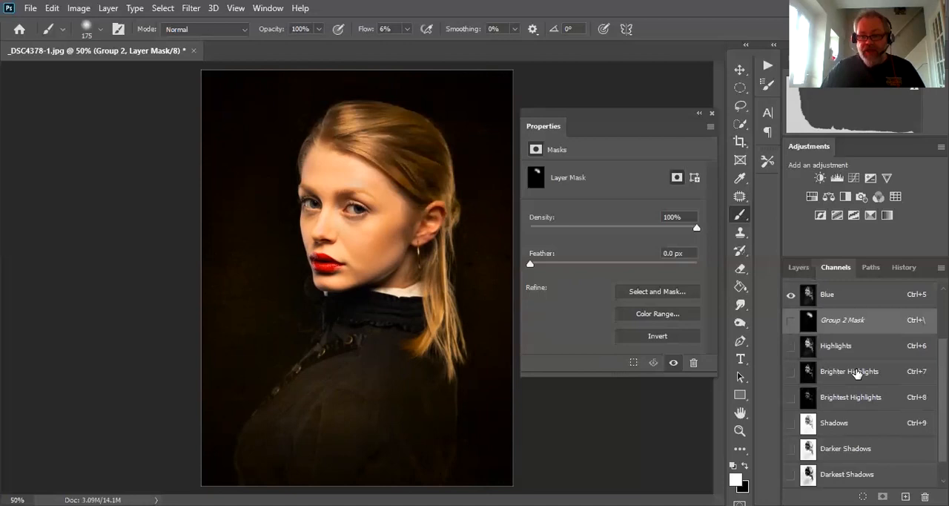
scroll(858, 374, "down", 1)
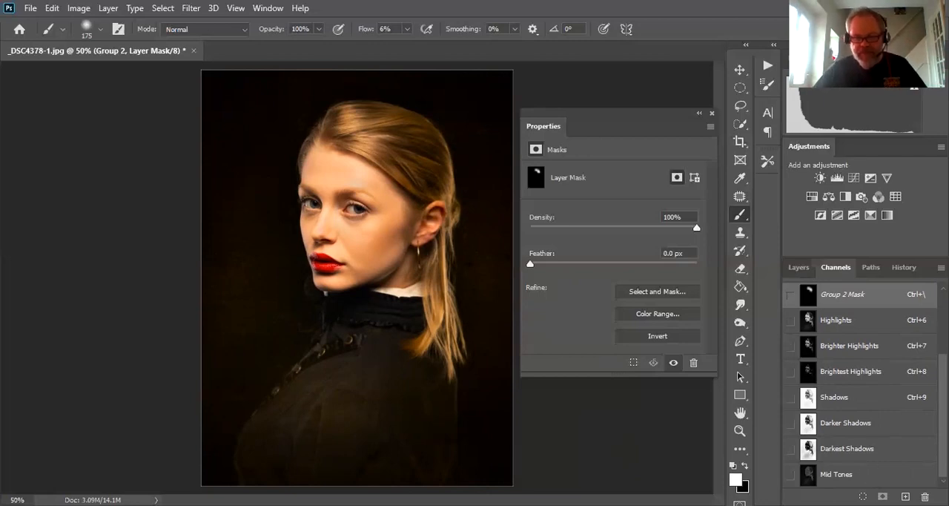
left_click(808, 474, "ctrl")
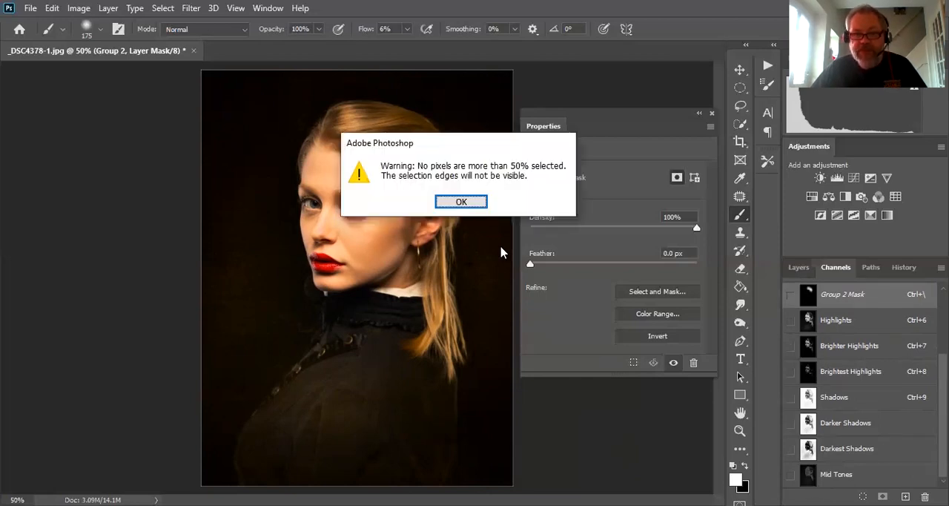
left_click(462, 203)
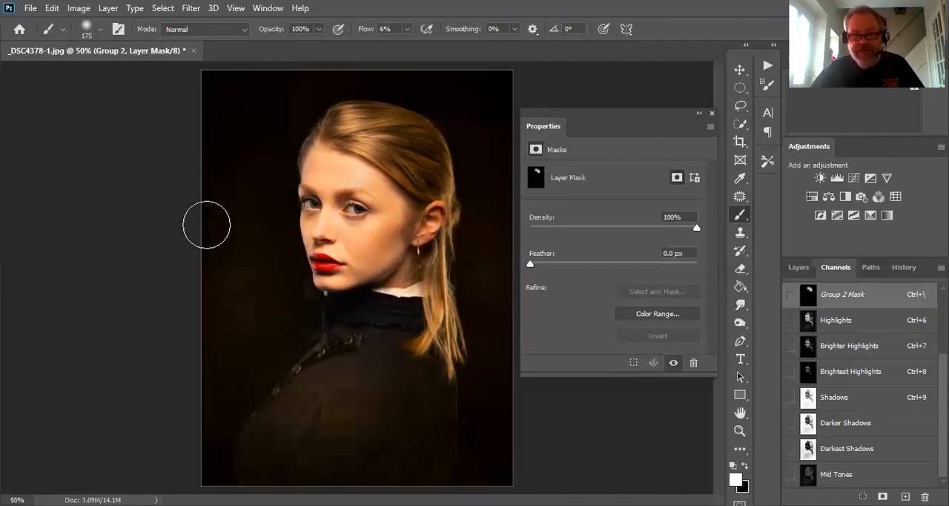
left_click(799, 267)
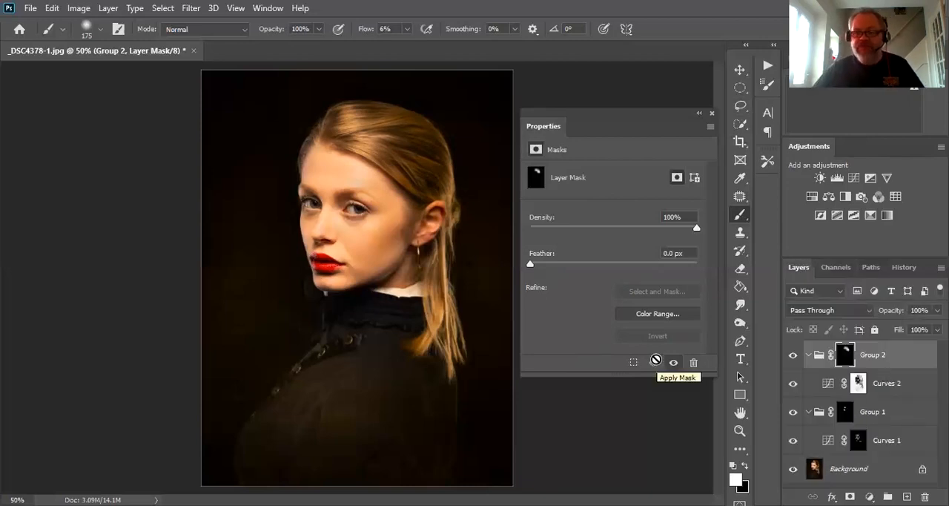
left_click(811, 199)
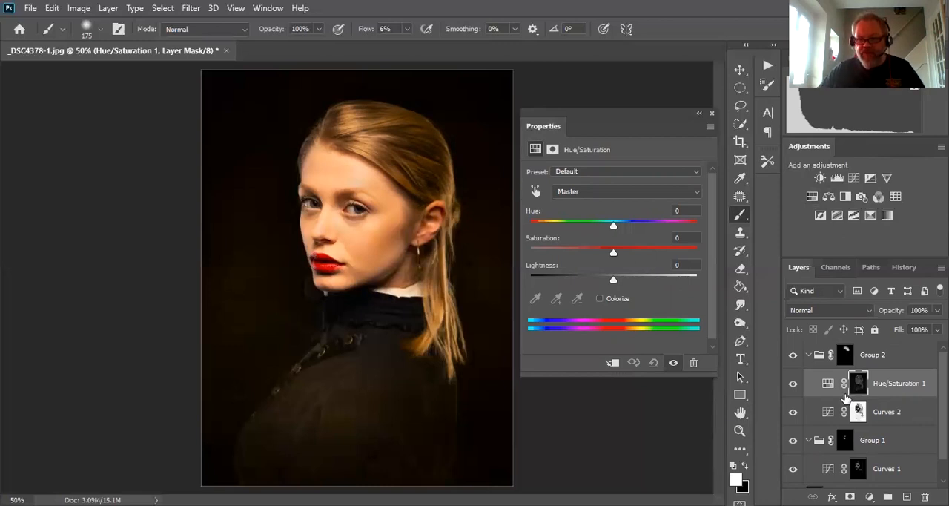
- Move the Hue/Saturation 1 layer out of Group 2 to the top of the stack and set its Hue to -180
left_click_drag(830, 385, 836, 344)
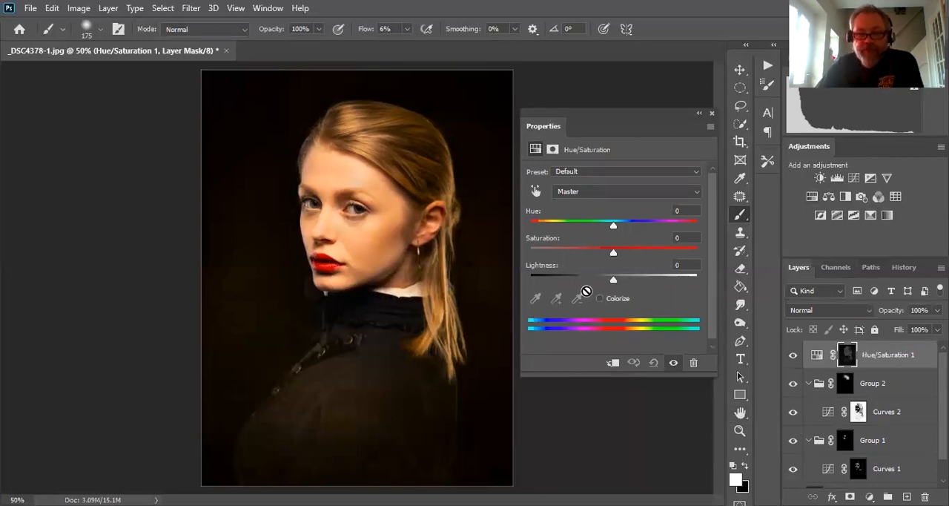
left_click_drag(613, 228, 448, 216)
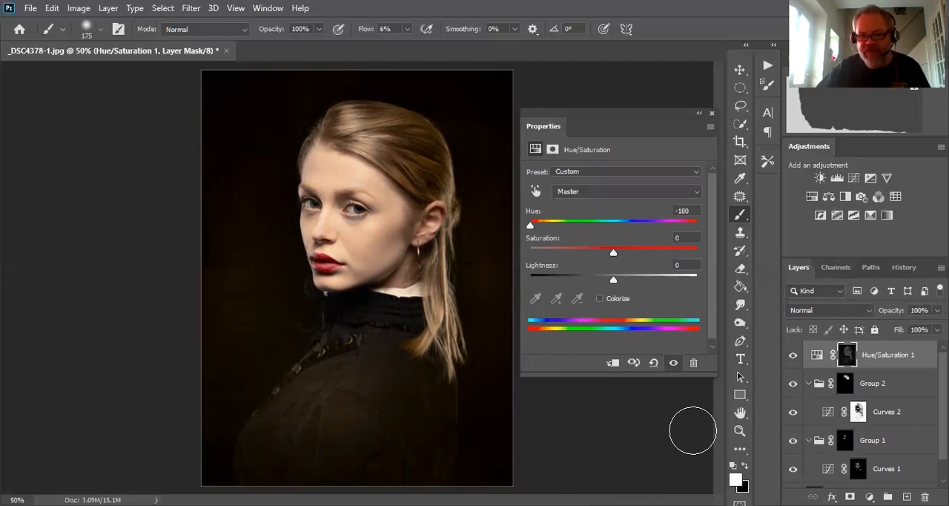
left_click(848, 362, "shift")
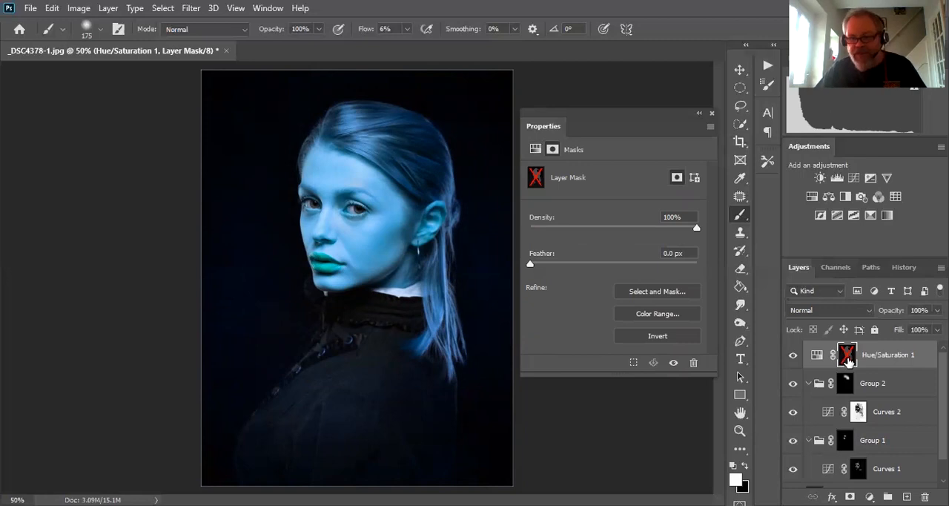
left_click(848, 358, "shift")
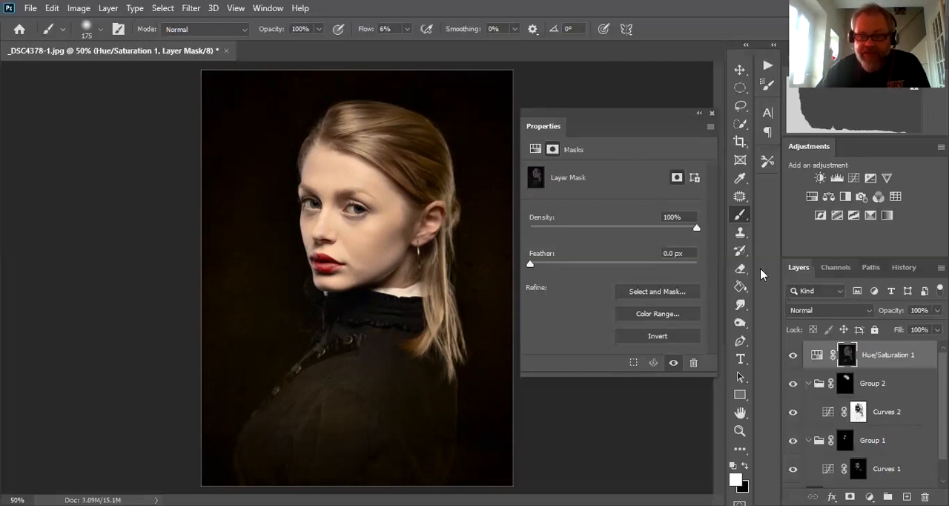
- Select all seven luminosity mask channels from Highlights through Mid Tones and delete them
left_click(834, 267)
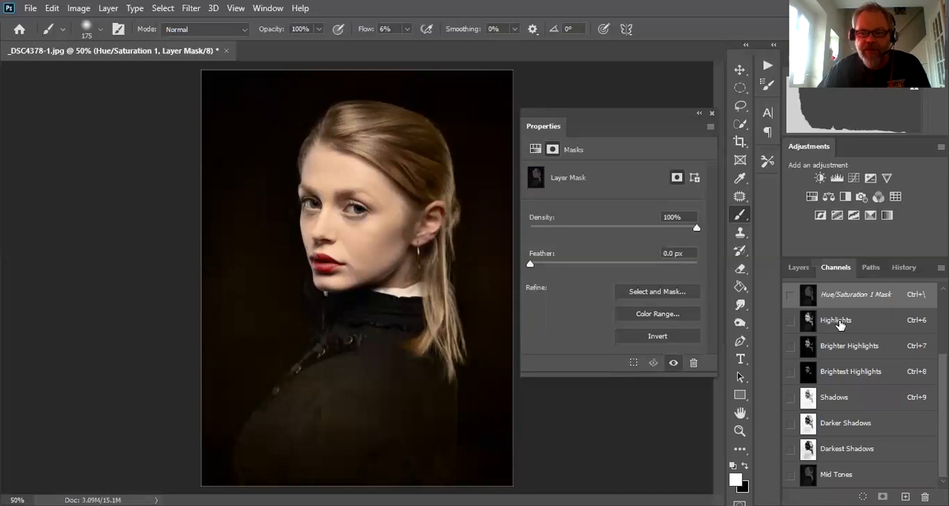
scroll(842, 372, "up", 3)
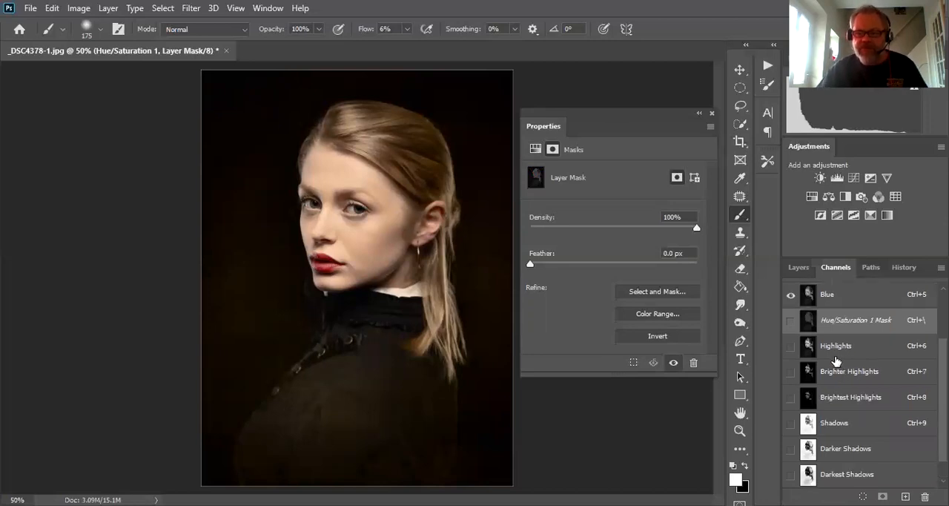
scroll(836, 362, "down", 3)
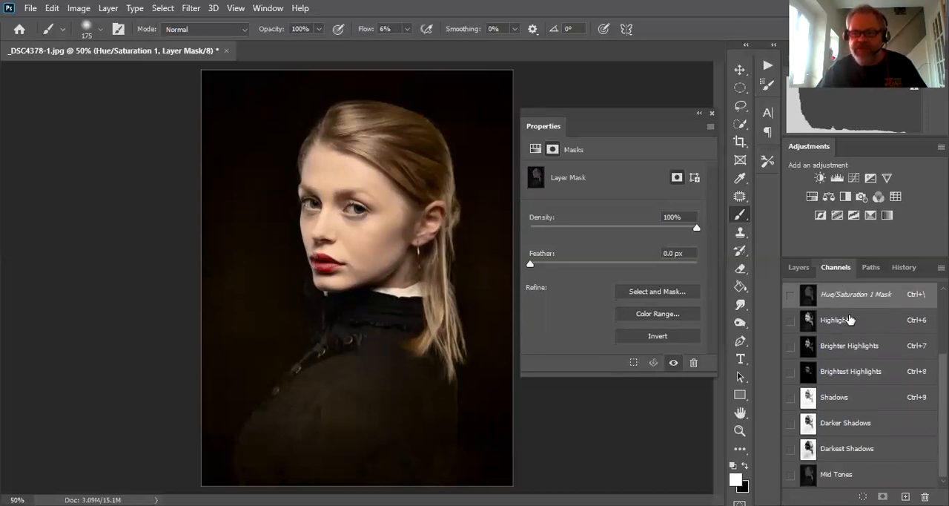
left_click(849, 322)
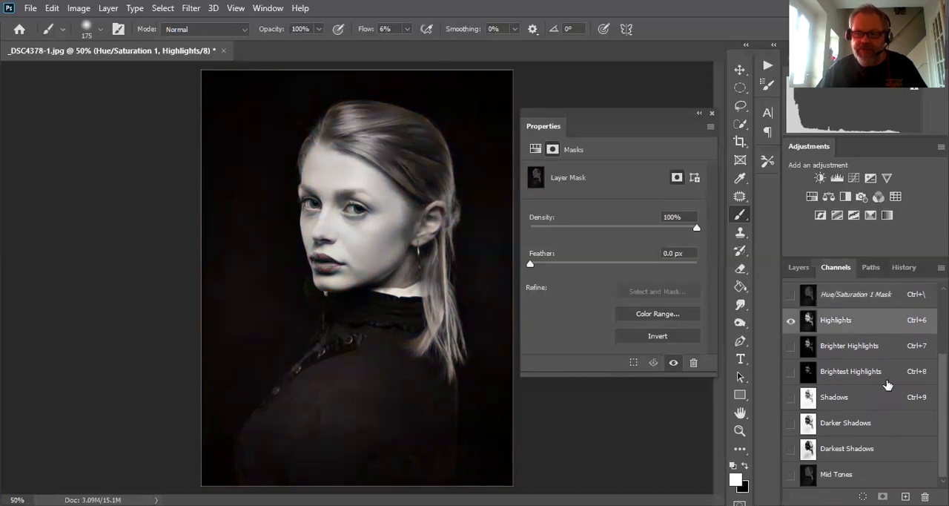
left_click(852, 349, "shift")
left_click(850, 372, "shift")
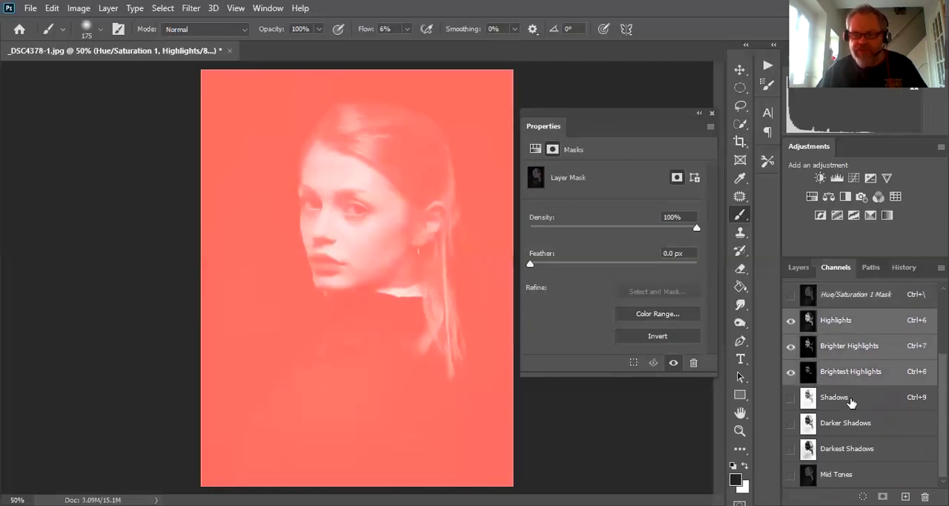
left_click(839, 399, "shift")
left_click(845, 460, "shift")
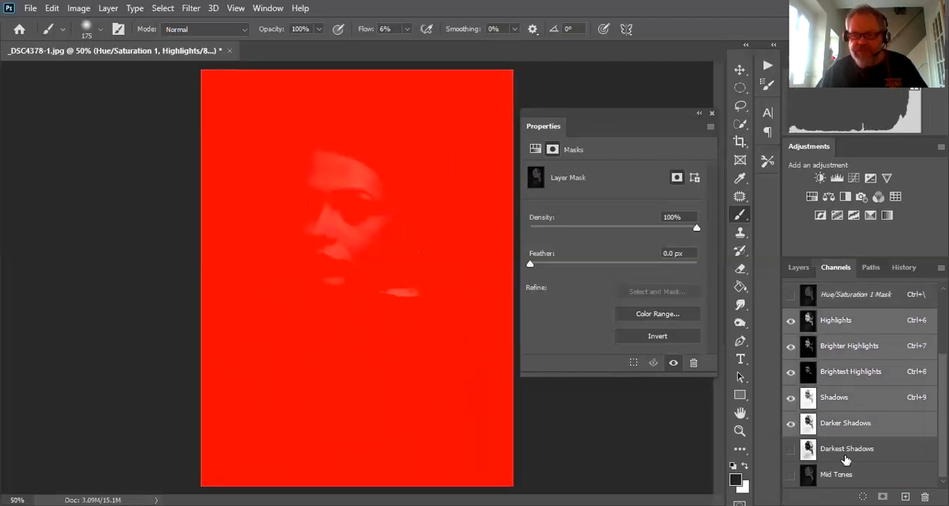
left_click(841, 477, "shift")
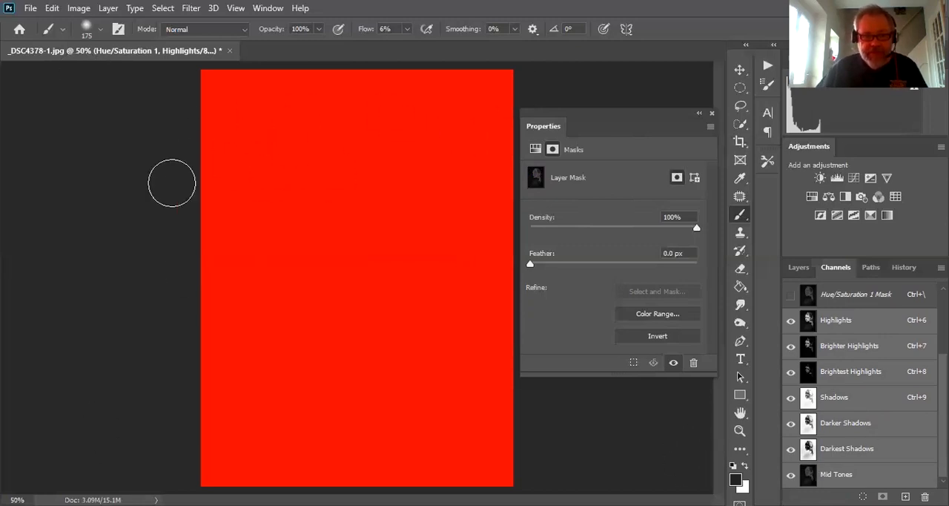
left_click(791, 321)
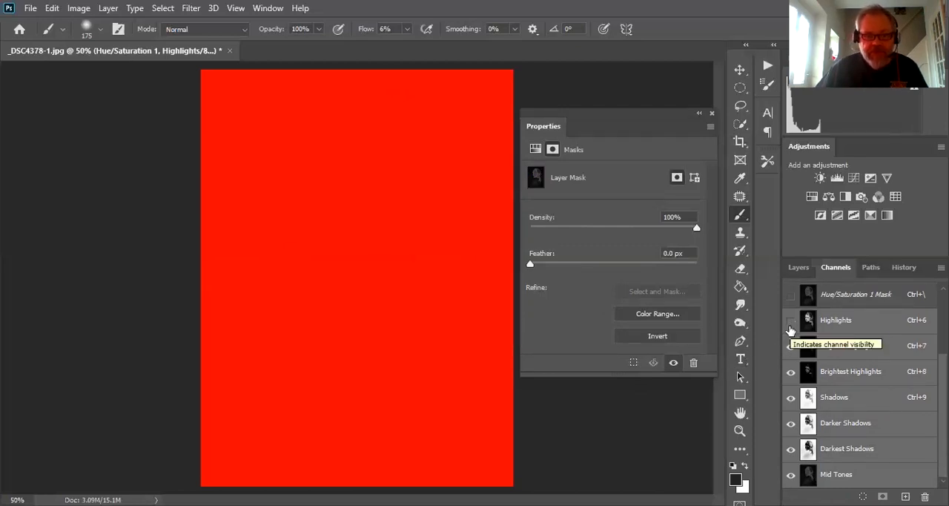
left_click(791, 323)
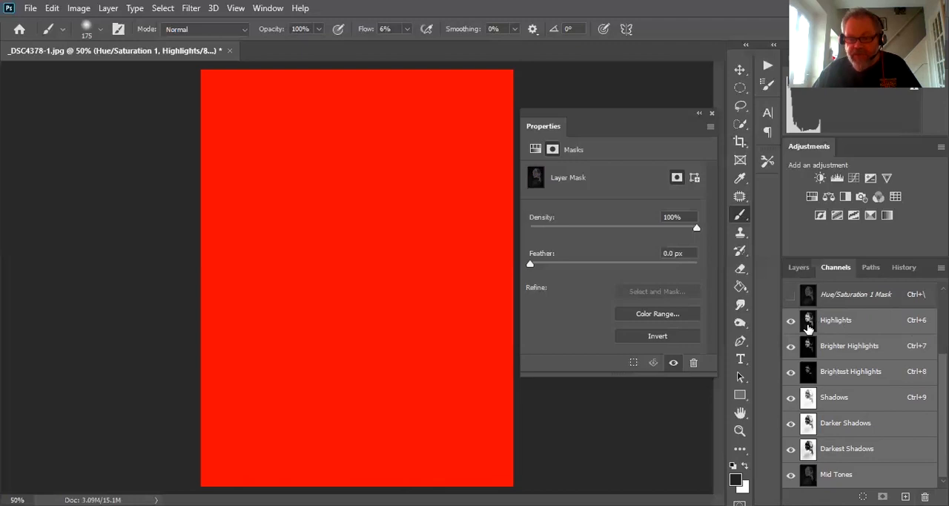
left_click_drag(809, 327, 926, 498)
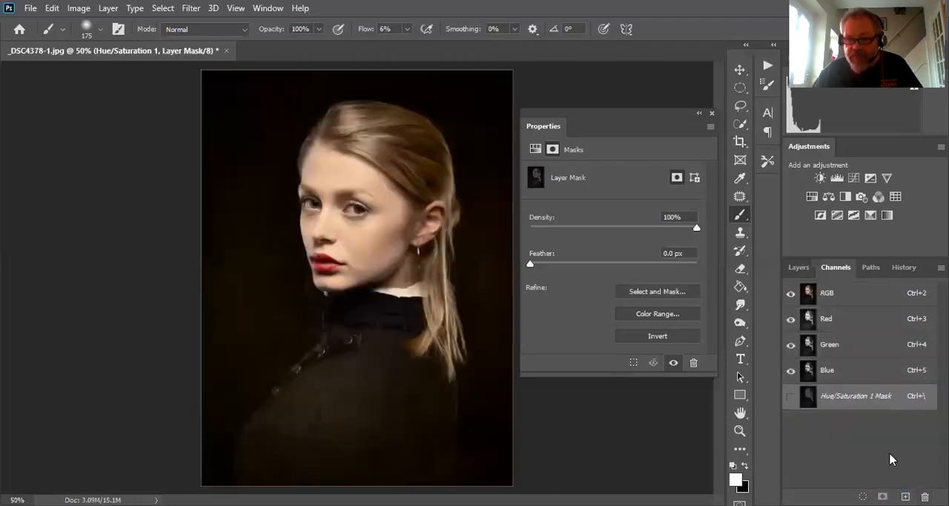
- Collapse the mask properties and play the recorded Luminosity Mask action to generate the mask channels
left_click(797, 268)
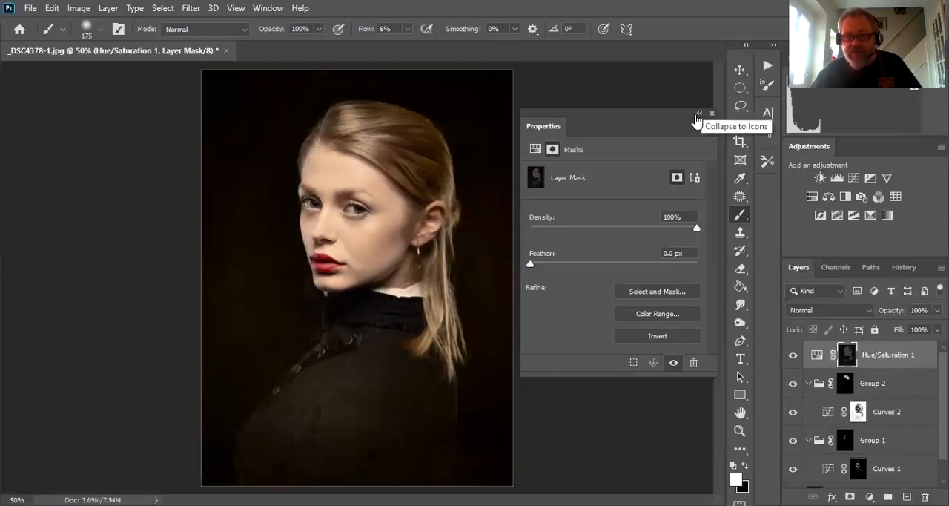
left_click(698, 114)
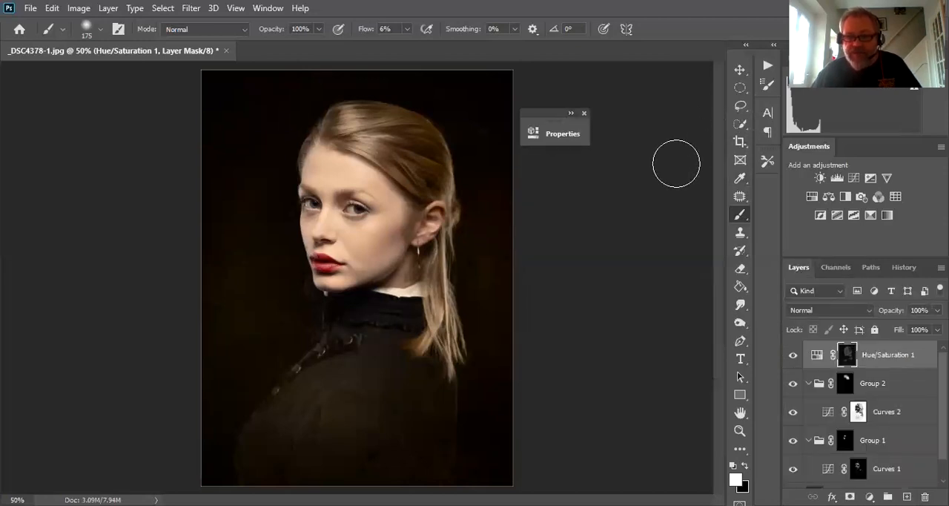
left_click(768, 66)
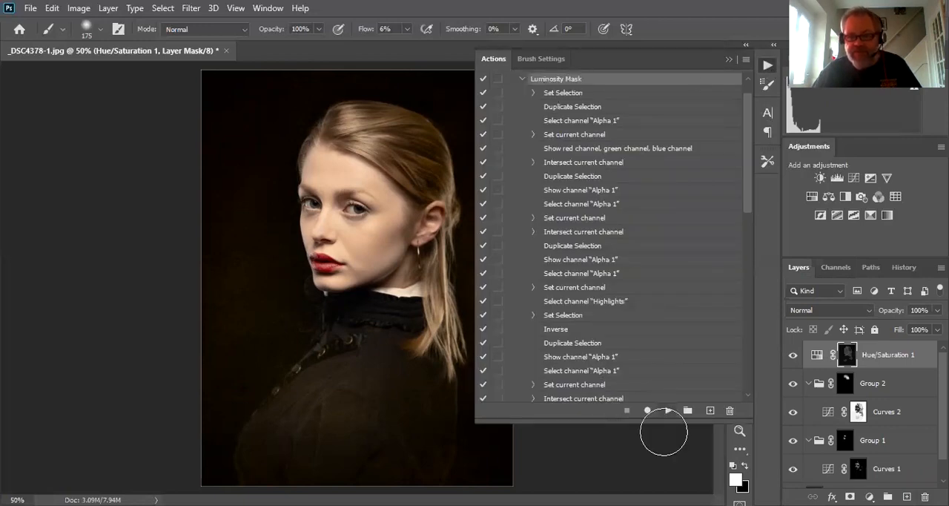
left_click(665, 413)
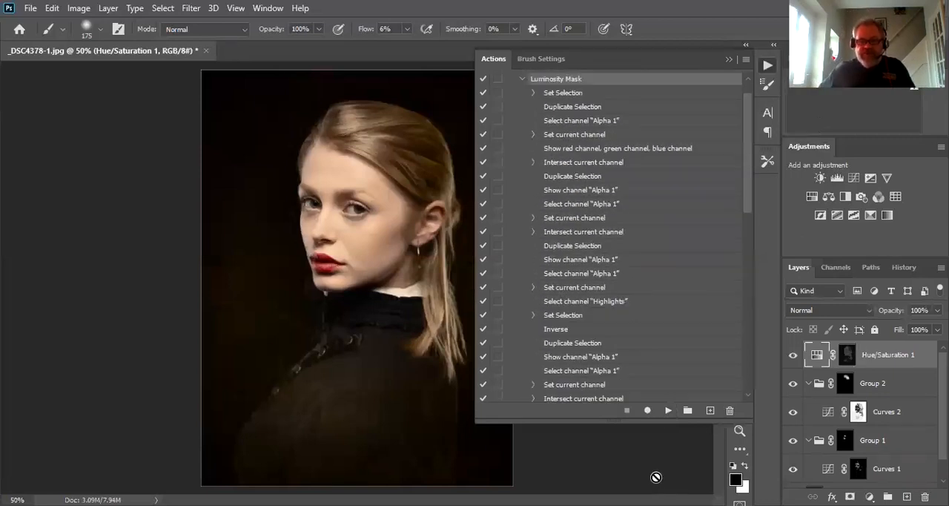
- Examine the channels generated by the Luminosity Mask action and collapse the action list
left_click(843, 271)
scroll(876, 366, "down", 3)
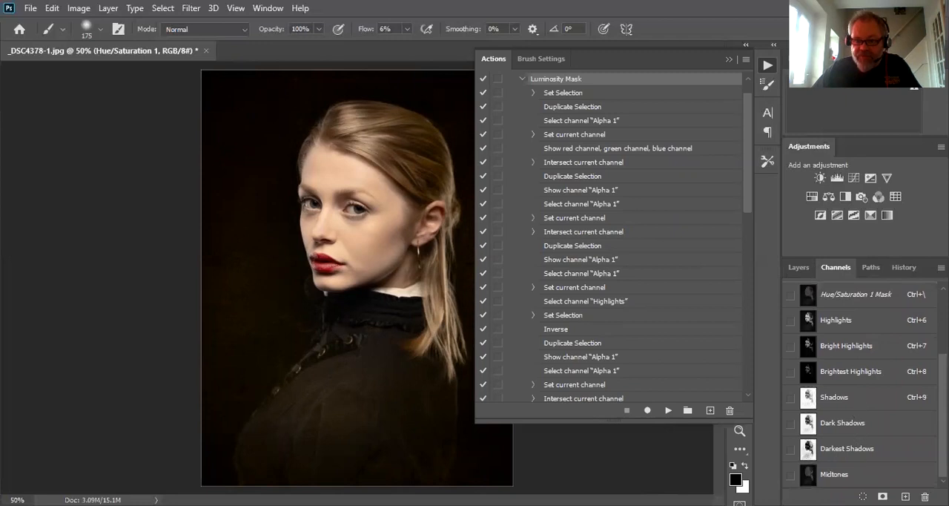
scroll(831, 476, "up", 3)
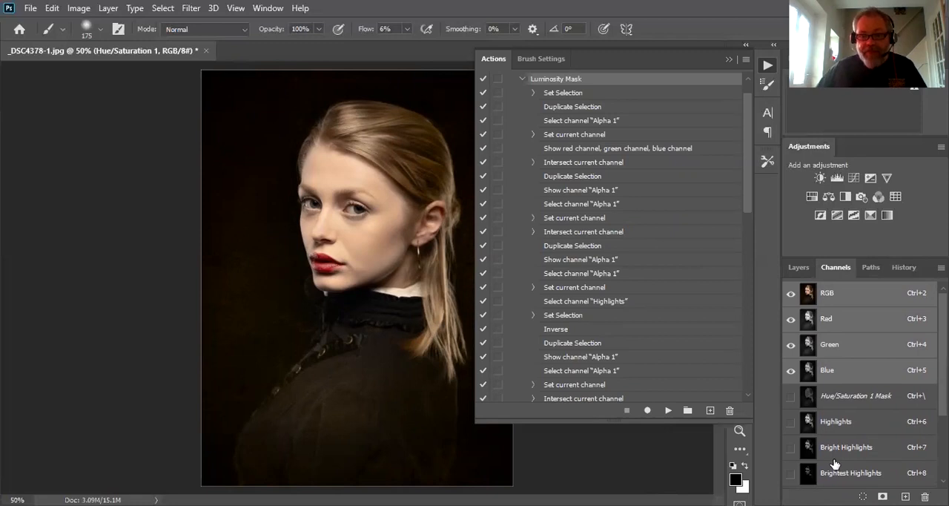
left_click(729, 59)
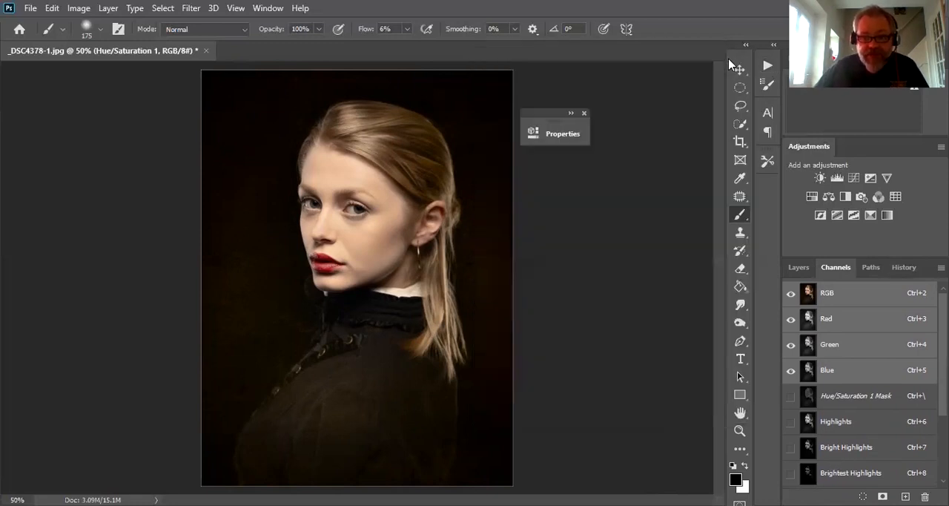